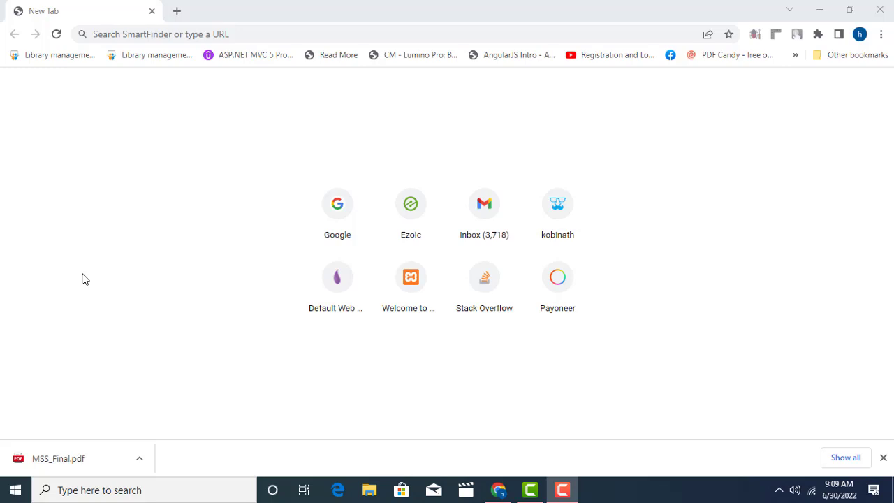
Search 'photo' in the Start menu and launch Adobe Photoshop 2021.
left_click(19, 492)
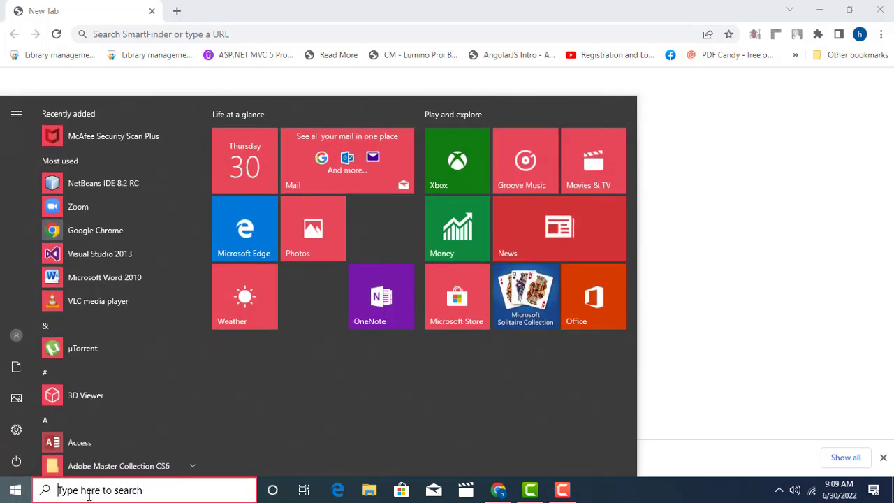
type("a")
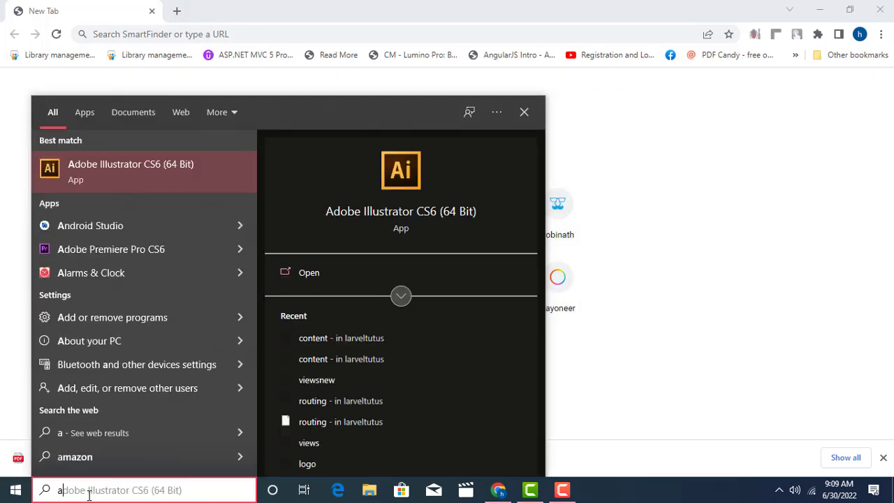
type("d")
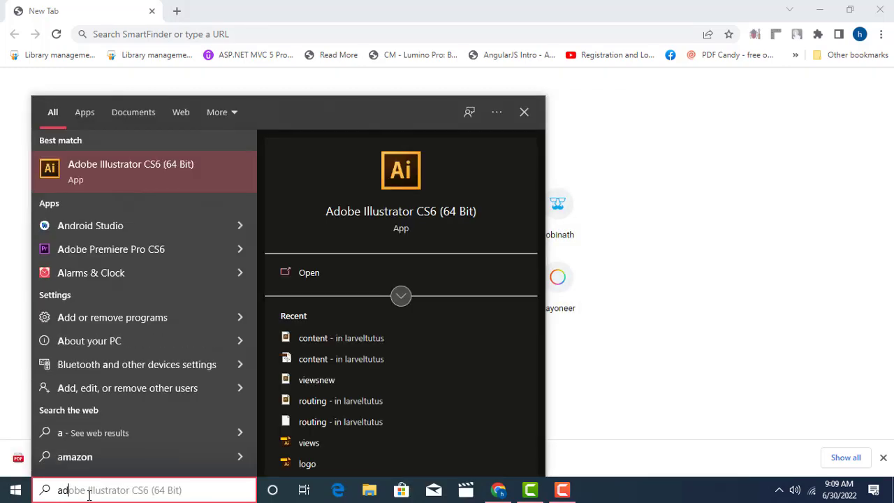
type("o")
key("BackSpace")
key("BackSpace")
key("BackSpace")
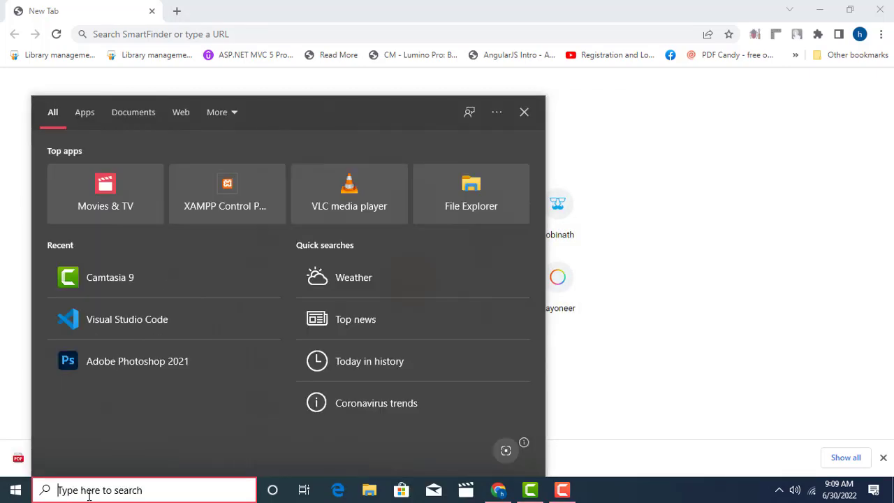
type("photo")
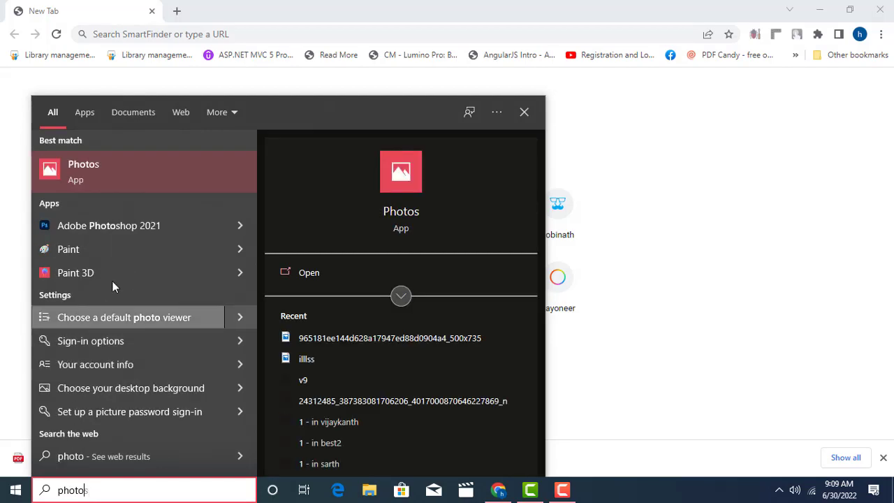
left_click(148, 233)
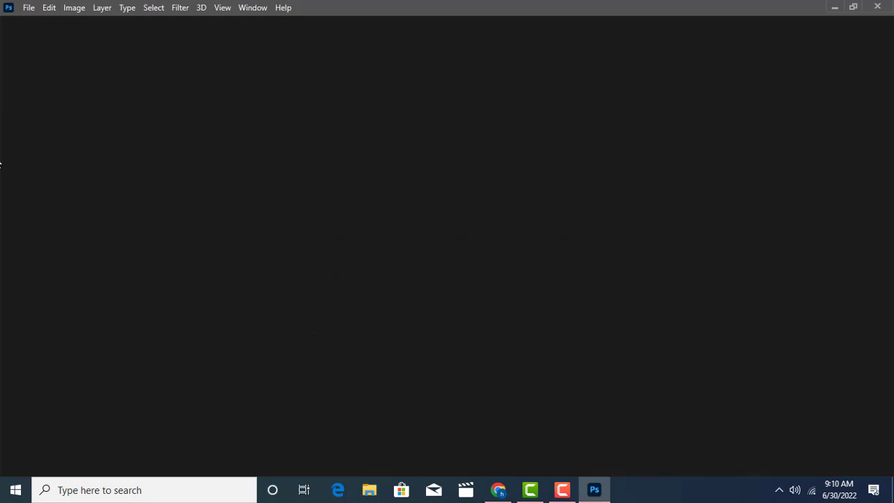
Let the Home screen load, glance through the menus, and bring up the File menu.
left_click(28, 8)
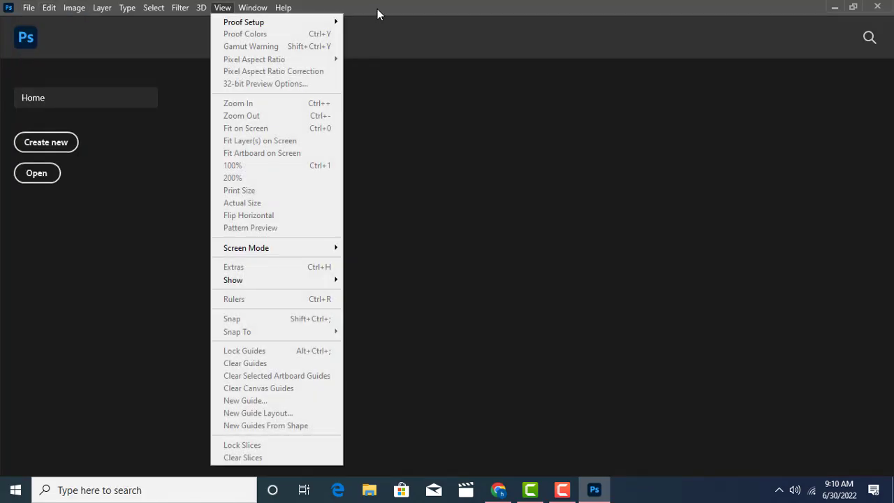
left_click(90, 157)
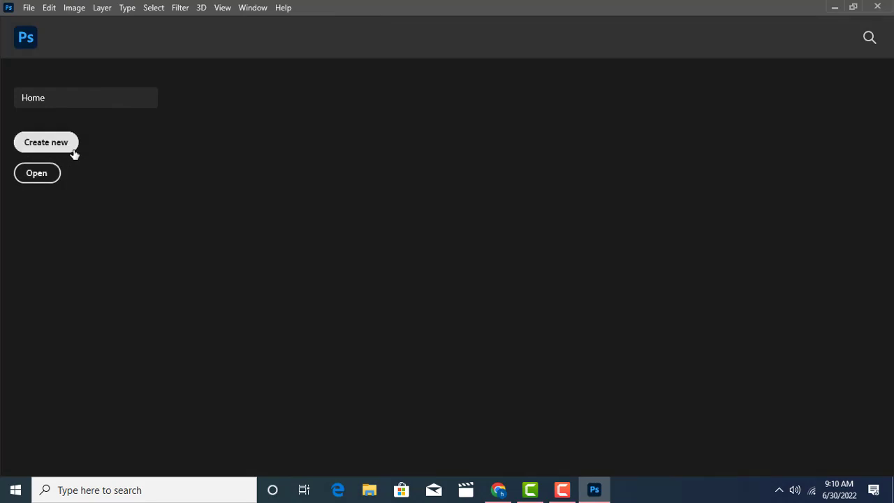
left_click(29, 8)
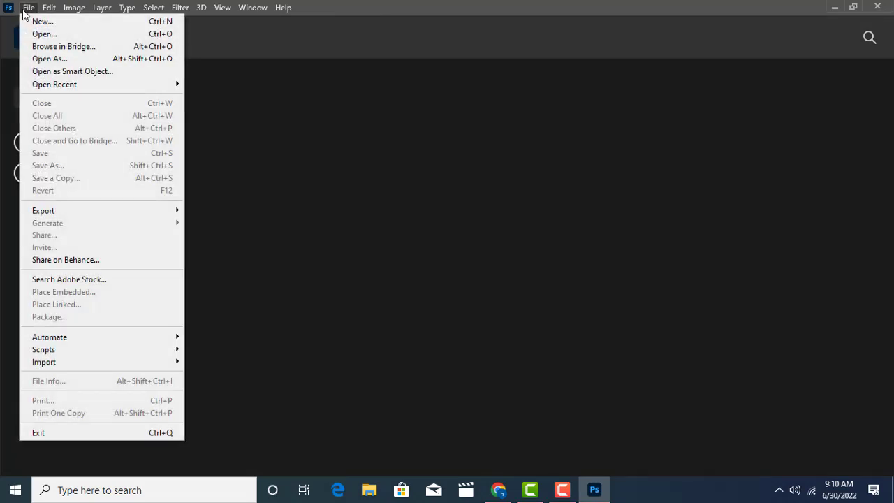
Start a new document and browse the blank Print presets.
left_click(31, 20)
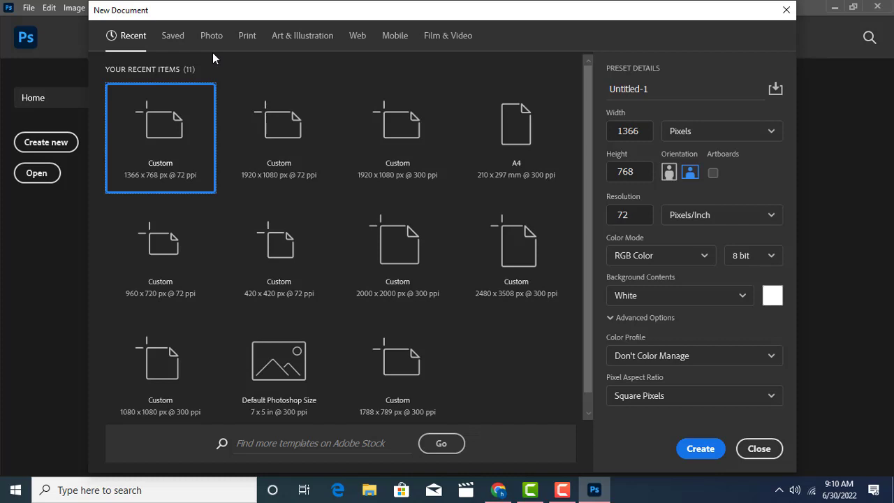
left_click(246, 36)
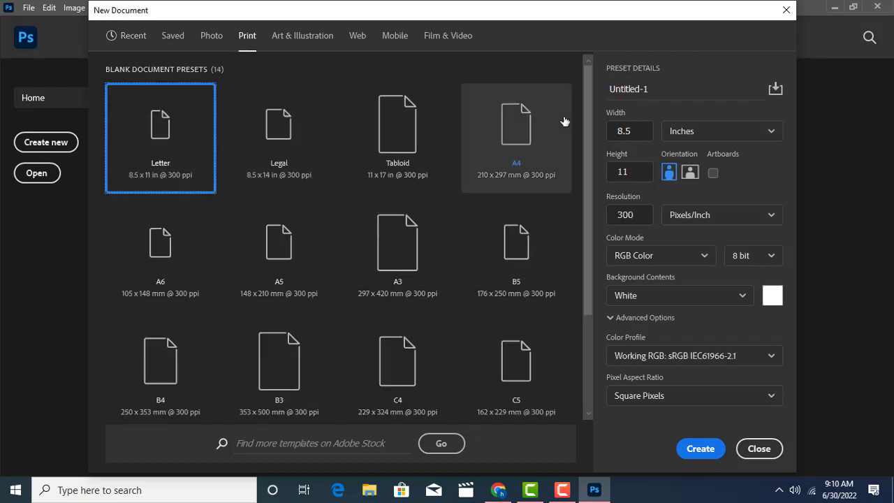
scroll(572, 161, "down", 2)
scroll(577, 168, "up", 2)
scroll(499, 144, "down", 2)
scroll(265, 149, "up", 1)
scroll(265, 148, "up", 1)
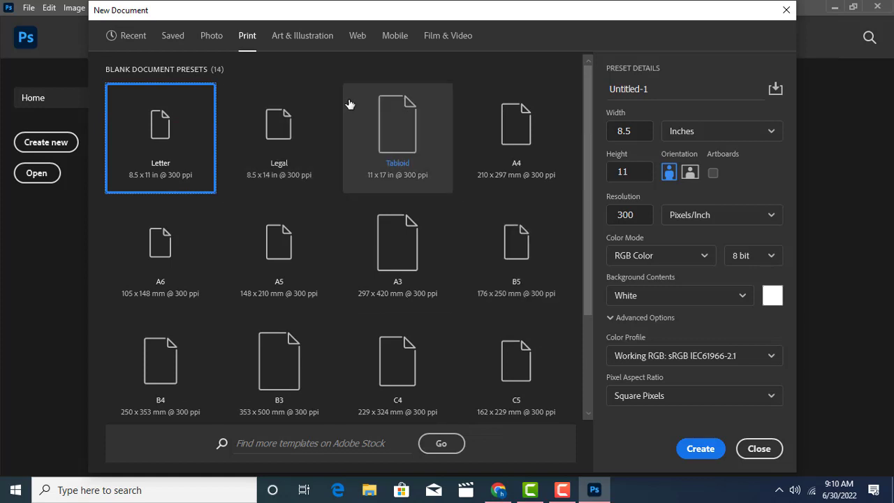
Browse the Art & Illustration, Web and Photo presets, ending back on Print with Letter selected.
left_click(299, 36)
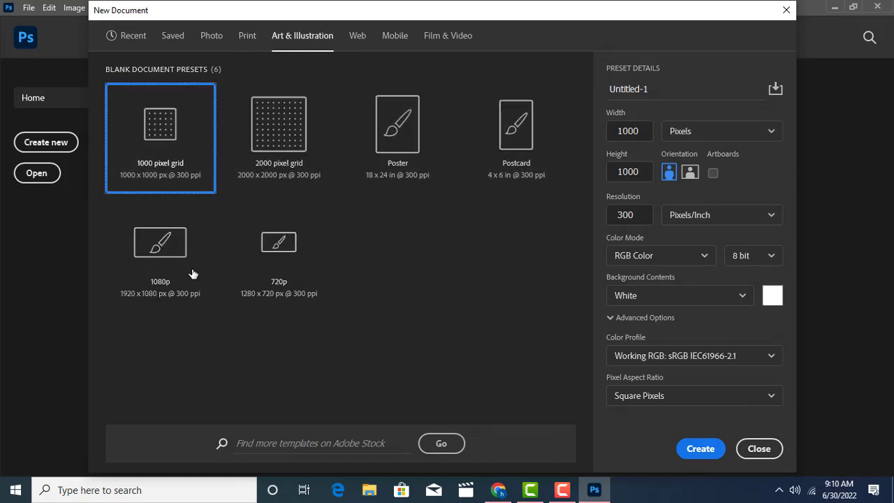
left_click(355, 37)
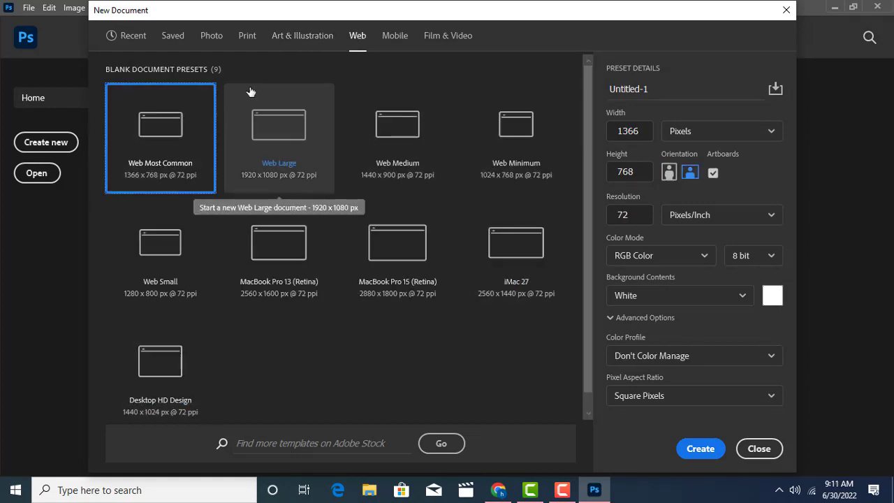
left_click(212, 36)
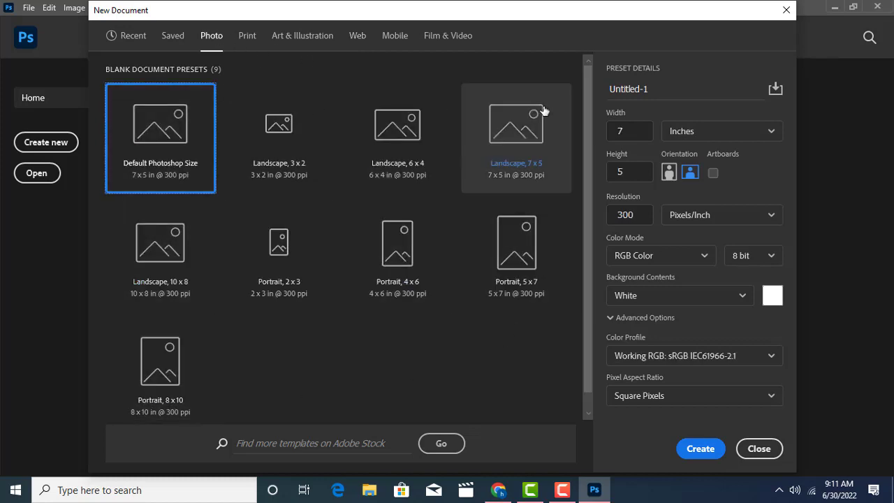
left_click(247, 37)
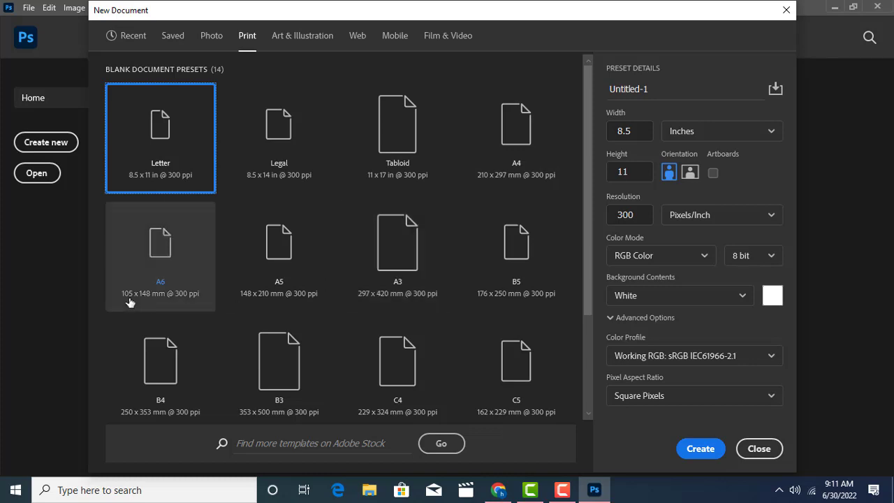
scroll(549, 255, "down", 2)
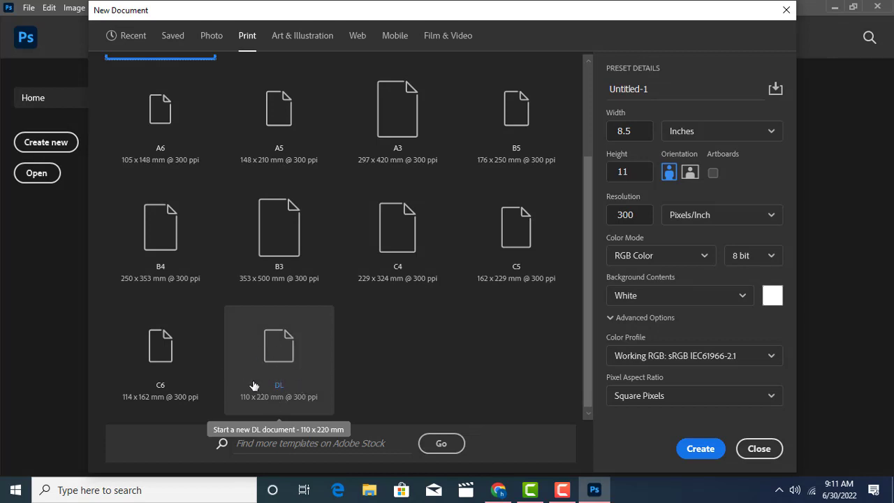
scroll(276, 366, "up", 2)
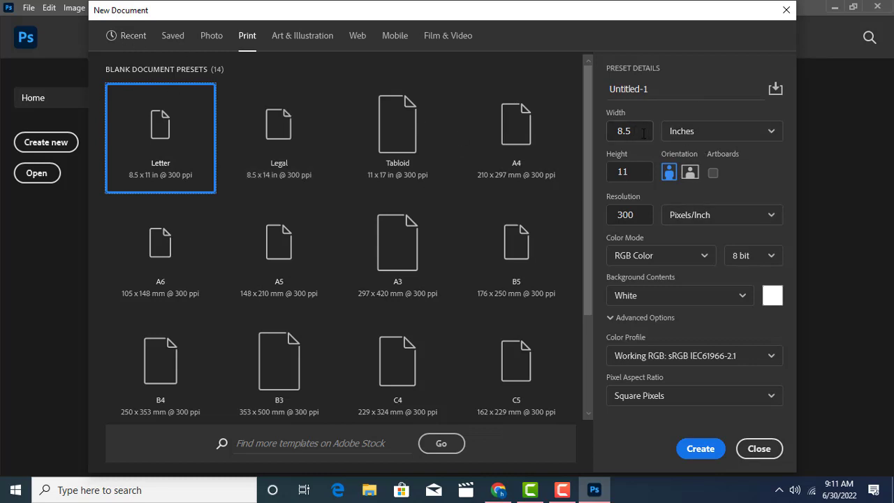
Set the new document width to 24 and height to 36 inches.
left_click(640, 131)
double_click(640, 132)
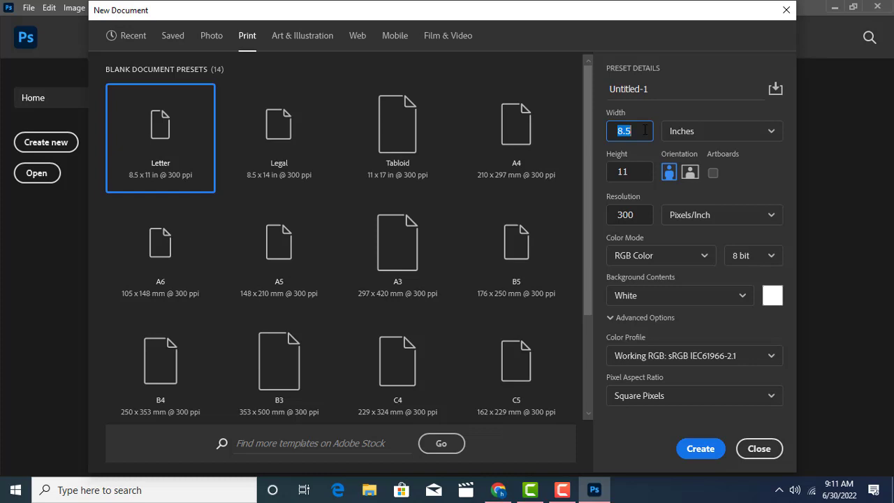
type("24")
double_click(640, 172)
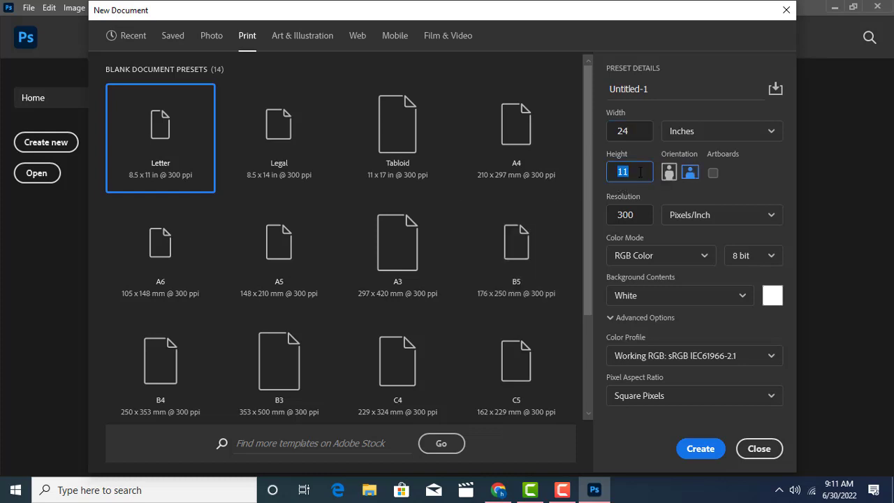
type("36")
key("Tab")
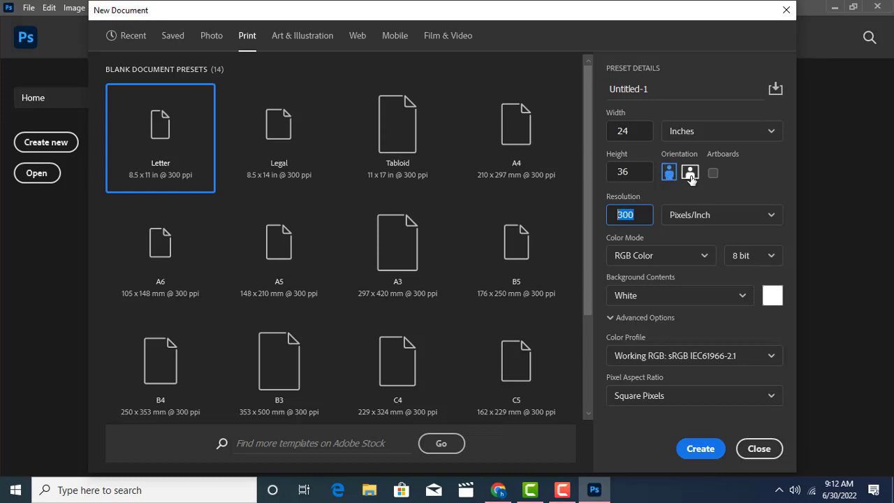
Compare landscape and portrait orientation, enable artboards, and select the resolution value.
left_click(690, 175)
left_click(669, 173)
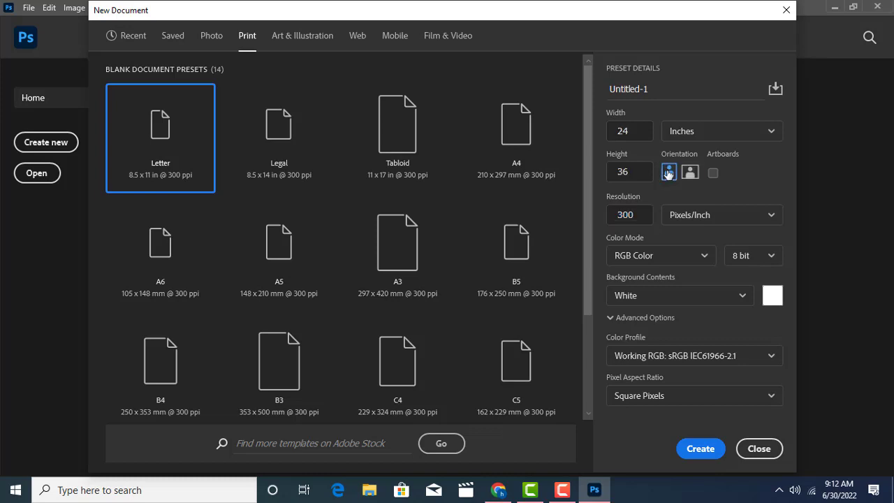
left_click(690, 175)
left_click(669, 173)
left_click(688, 175)
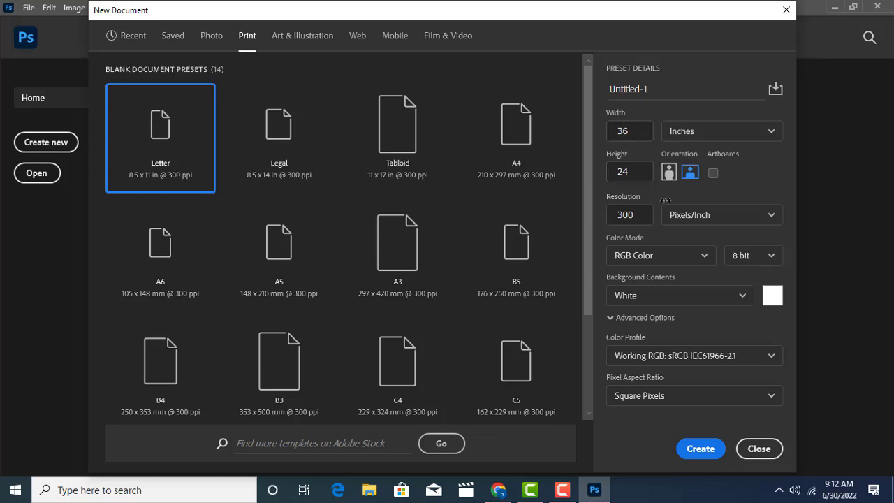
left_click(675, 179)
left_click(712, 173)
double_click(641, 215)
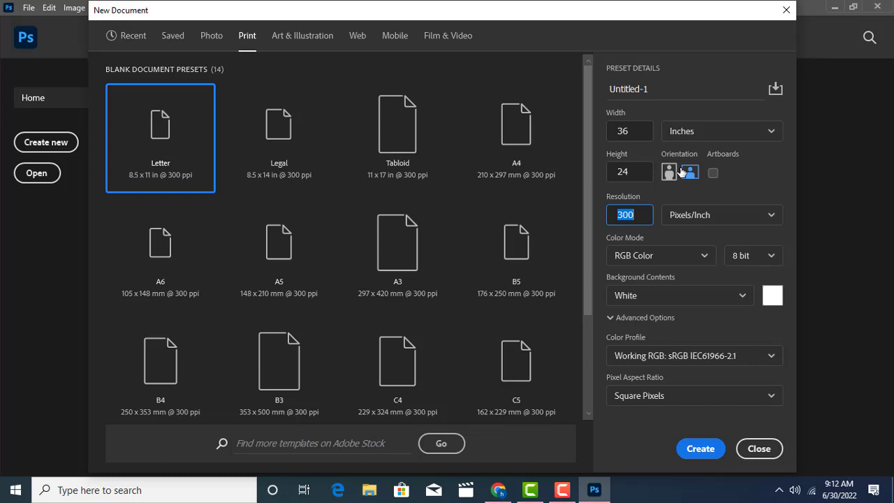
Keep RGB Color and a White background, then create an A4 document at 300 ppi.
left_click(633, 216)
double_click(633, 215)
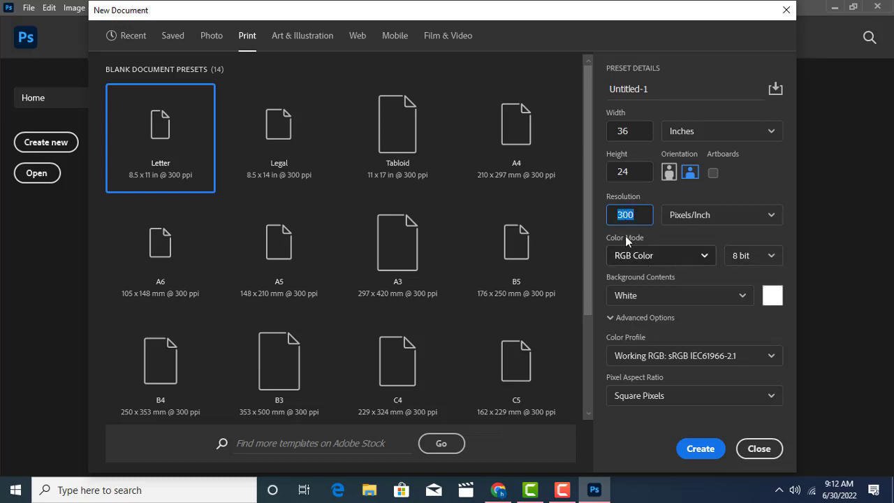
left_click(707, 255)
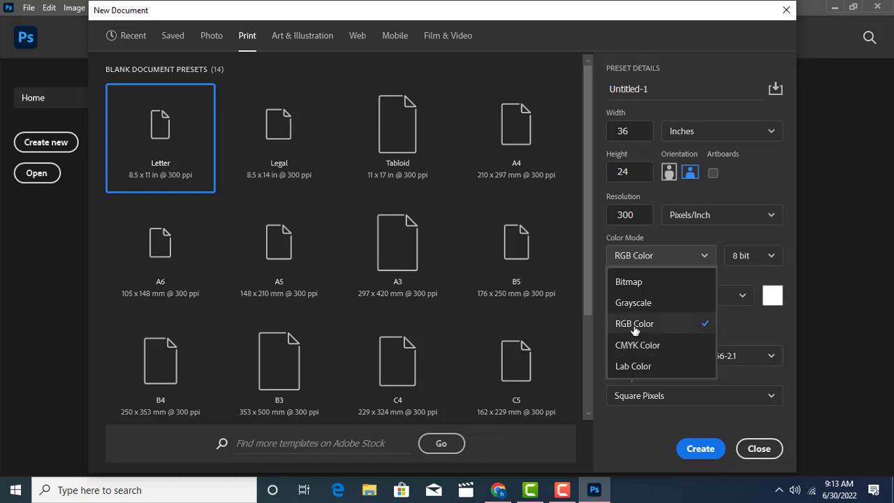
left_click(634, 326)
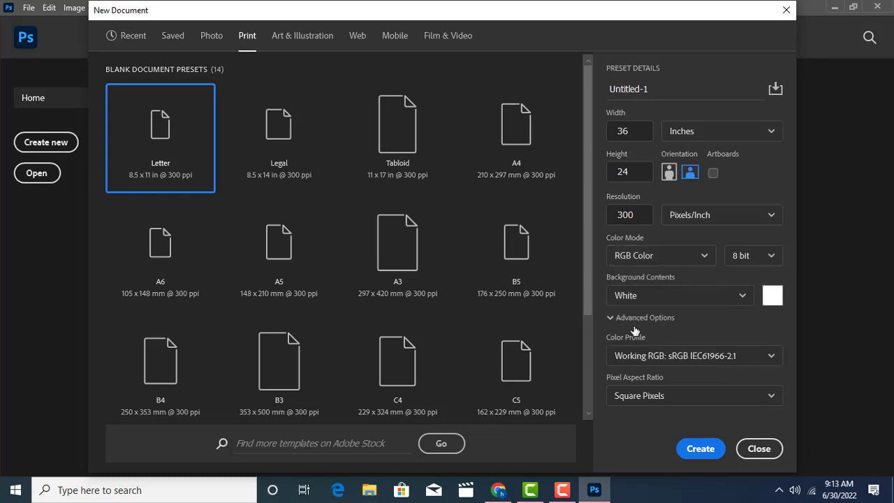
left_click(742, 300)
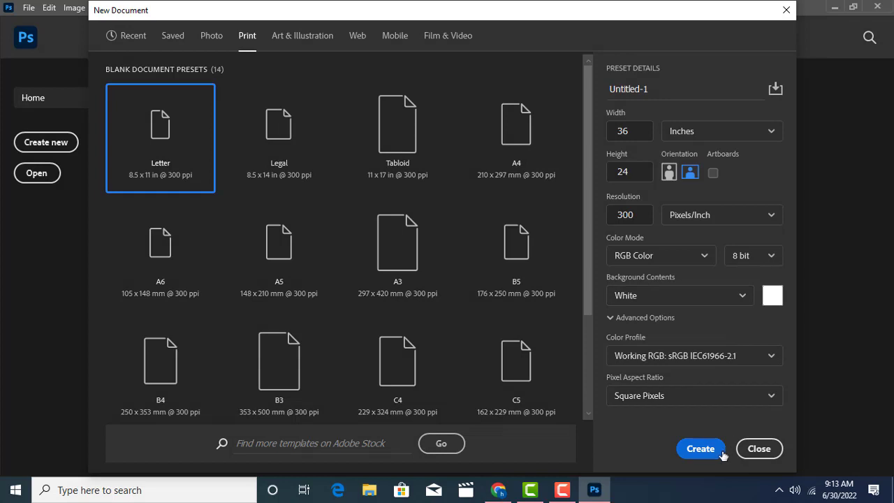
left_click(529, 153)
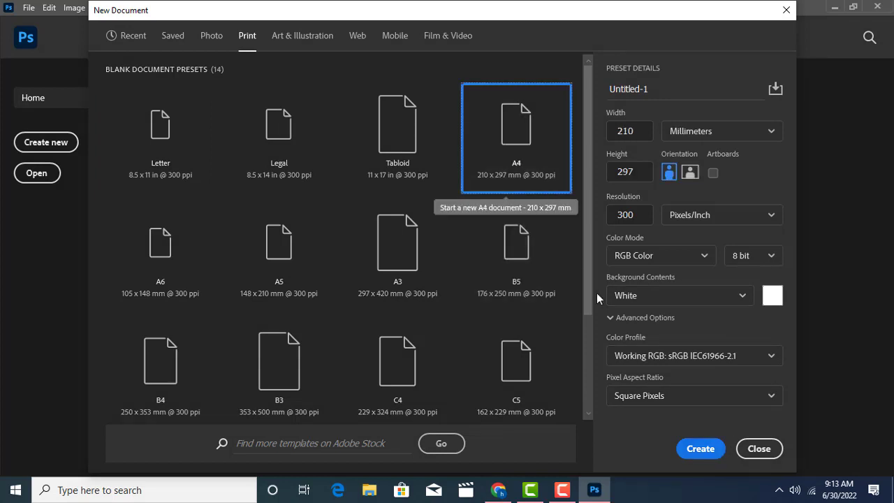
left_click(699, 447)
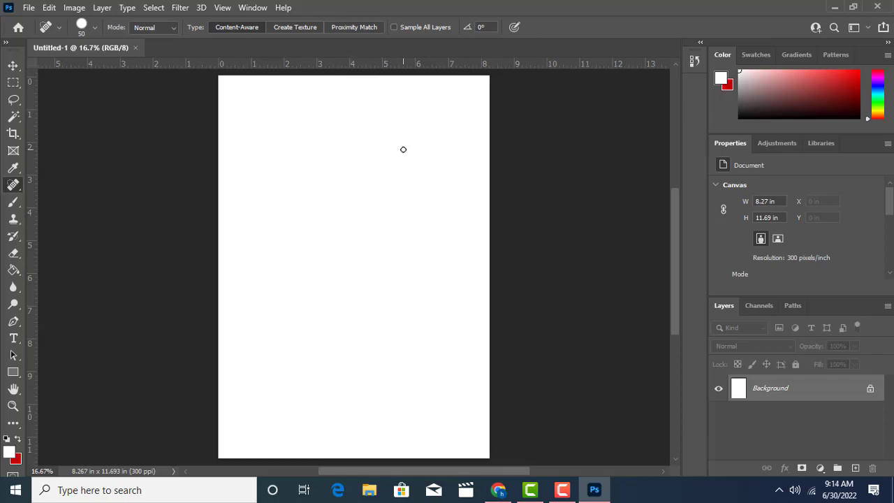
Check both colour pickers without changes, then float the Tools panel along the left edge.
left_click(12, 66)
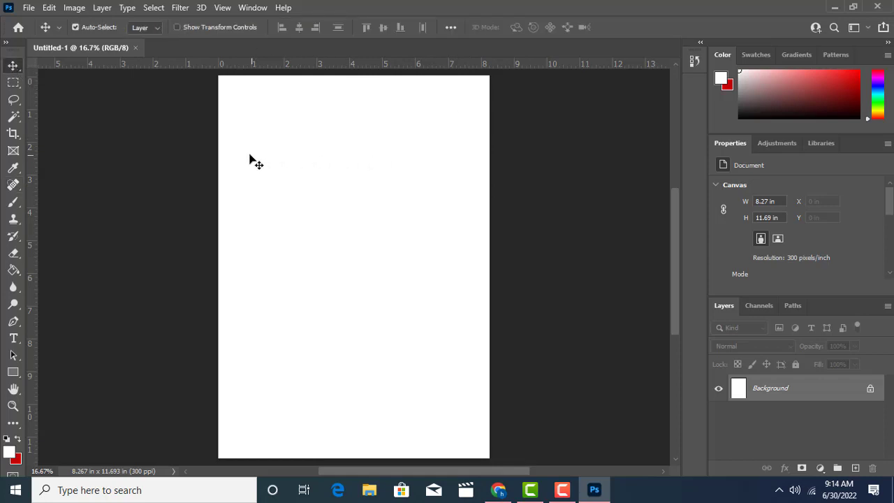
left_click(17, 461)
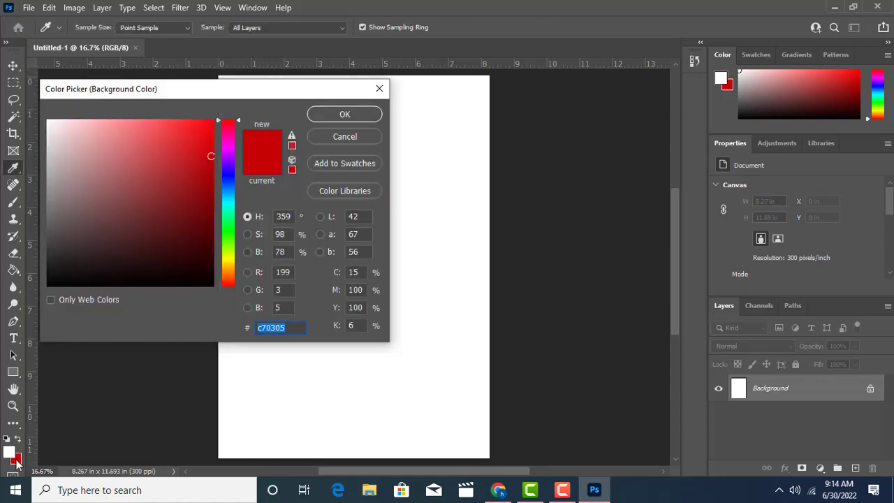
left_click(379, 89)
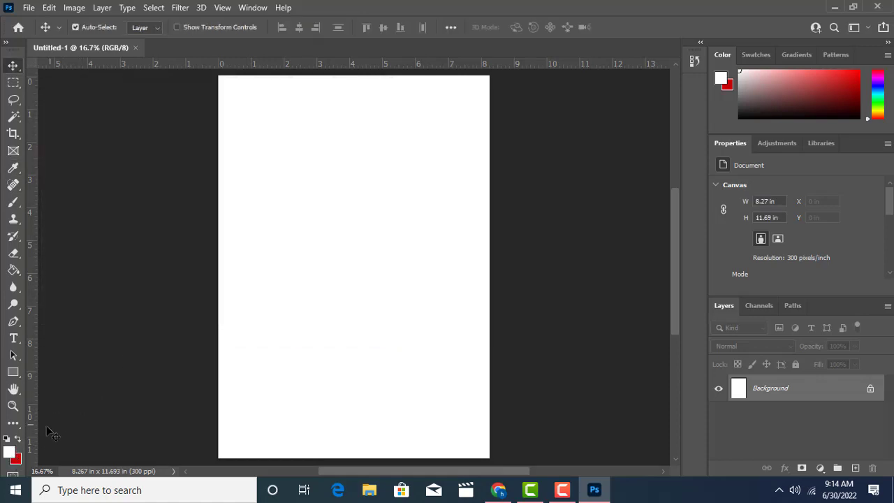
left_click(9, 452)
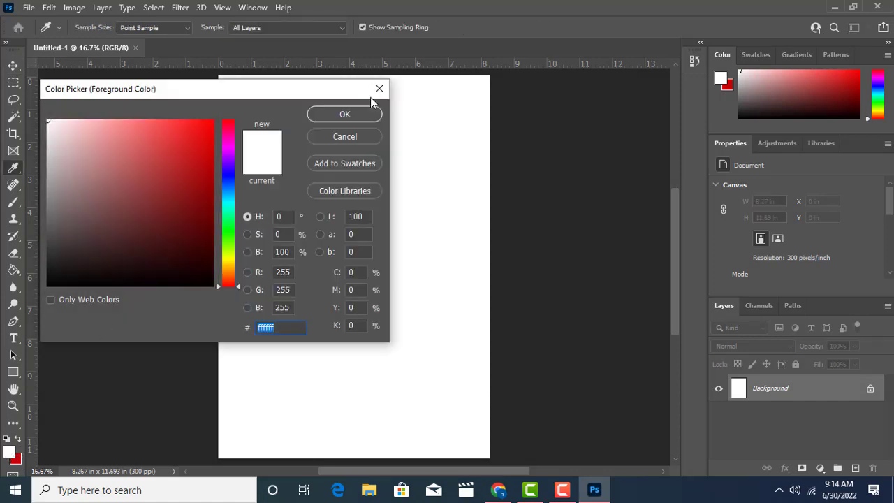
left_click(354, 121)
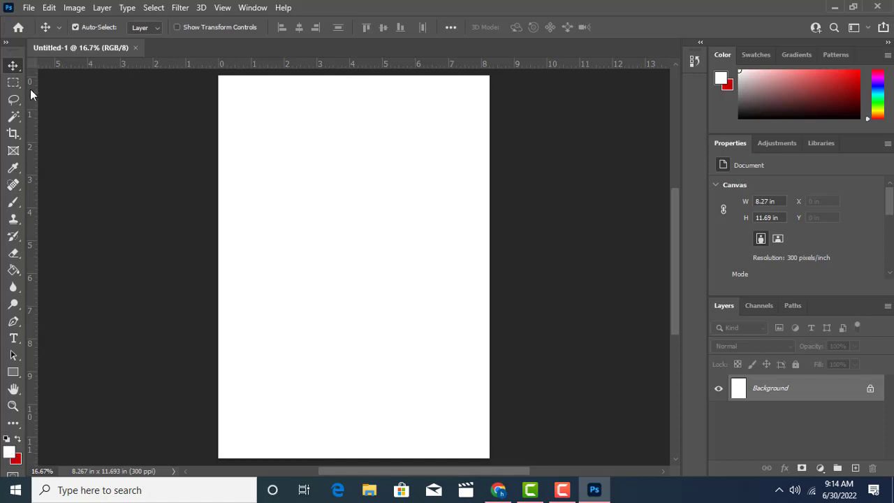
left_click_drag(15, 45, 287, 6)
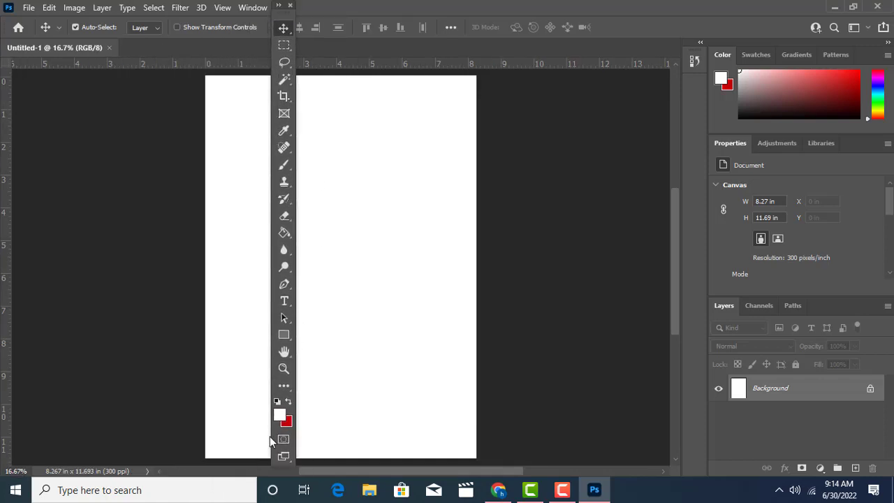
mouse_move(285, 14)
left_mouse_down()
mouse_move(88, 33)
mouse_move(14, 75)
mouse_move(27, 63)
left_mouse_up()
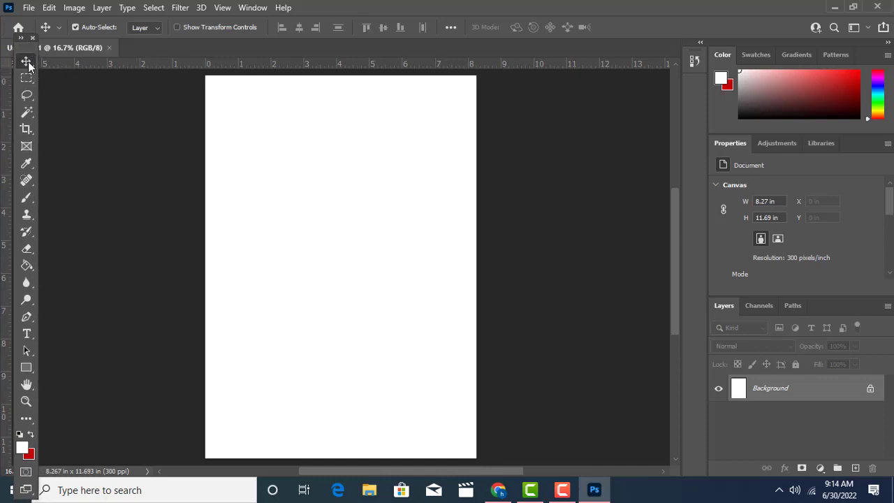
right_click(28, 61)
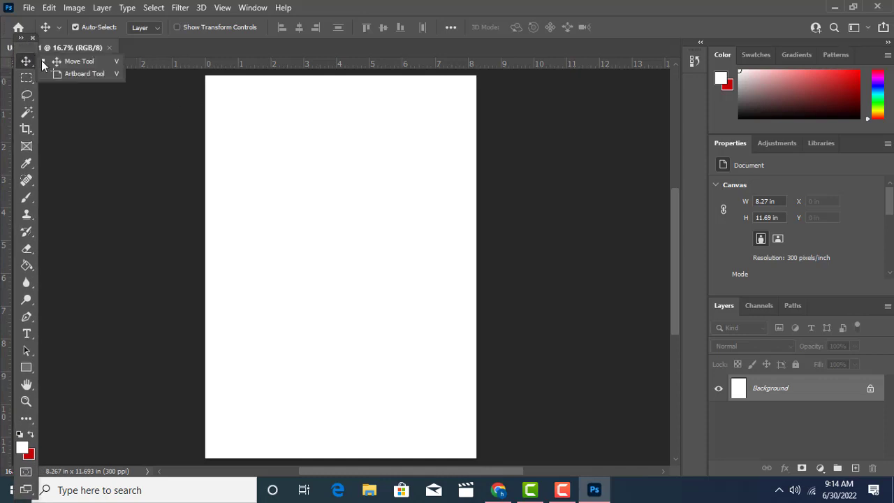
left_click(74, 62)
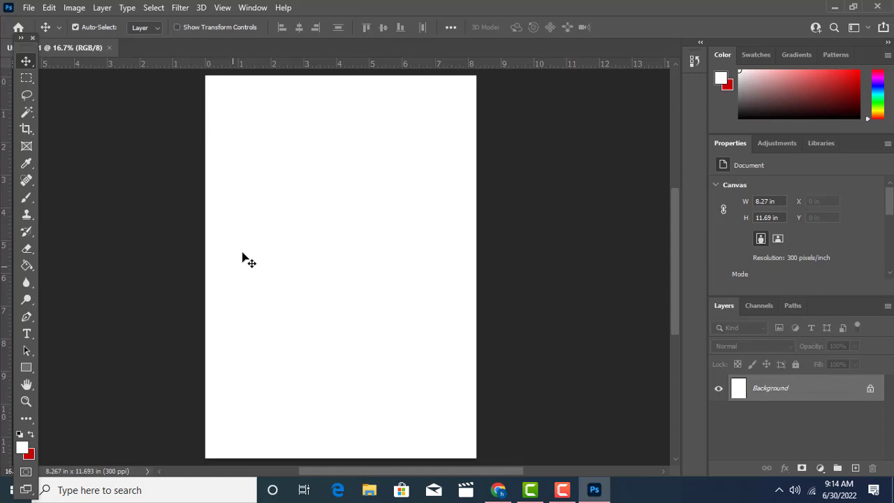
left_click_drag(273, 241, 349, 242)
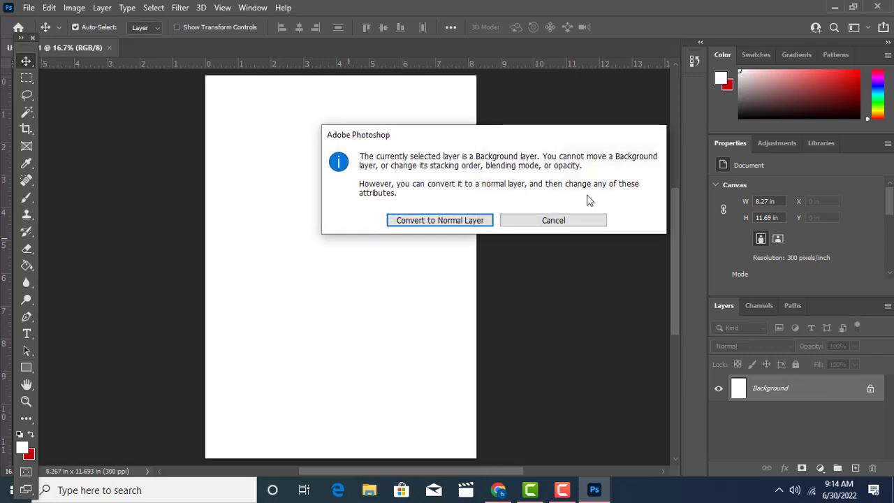
left_click(555, 219)
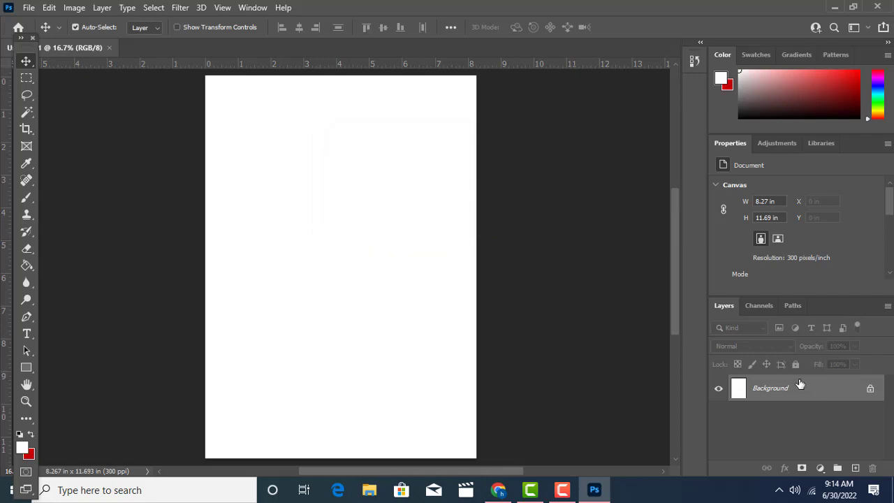
Add Layer 1 and fill the whole page with red #d90000 using the Paint Bucket.
left_click(856, 467)
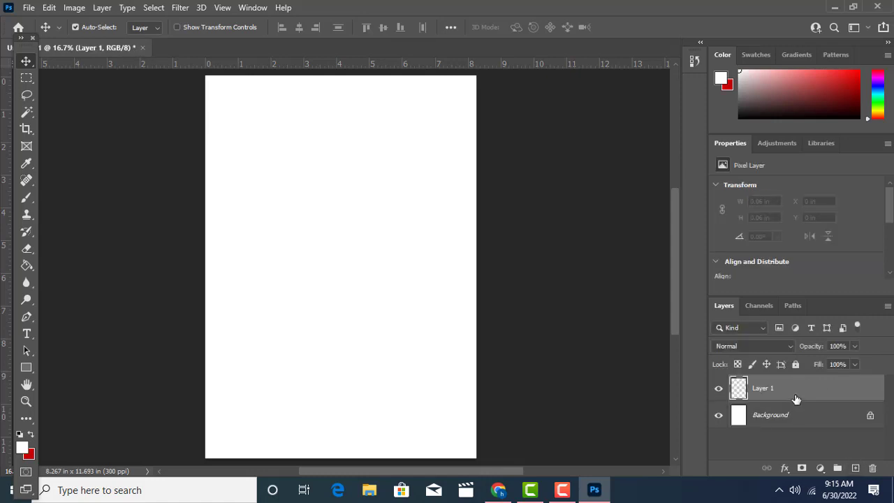
left_click(28, 451)
mouse_move(139, 277)
left_mouse_down()
mouse_move(202, 129)
mouse_move(238, 145)
left_mouse_up()
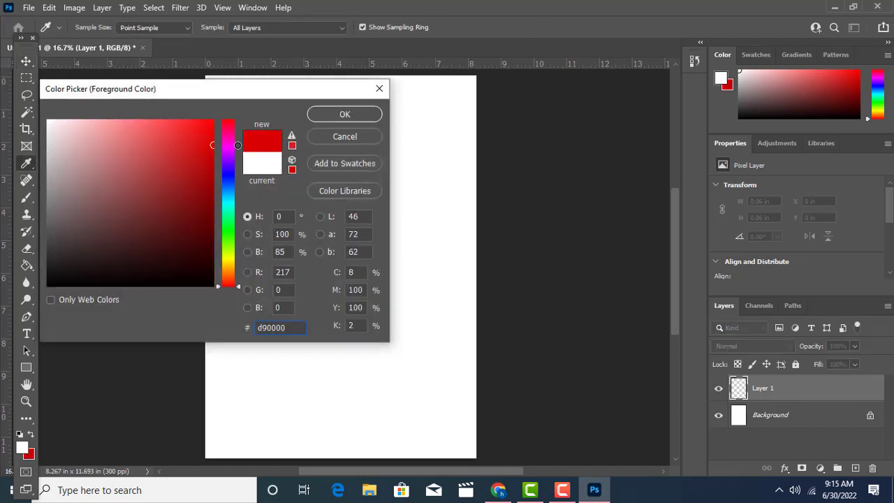
key("v")
left_click(370, 116)
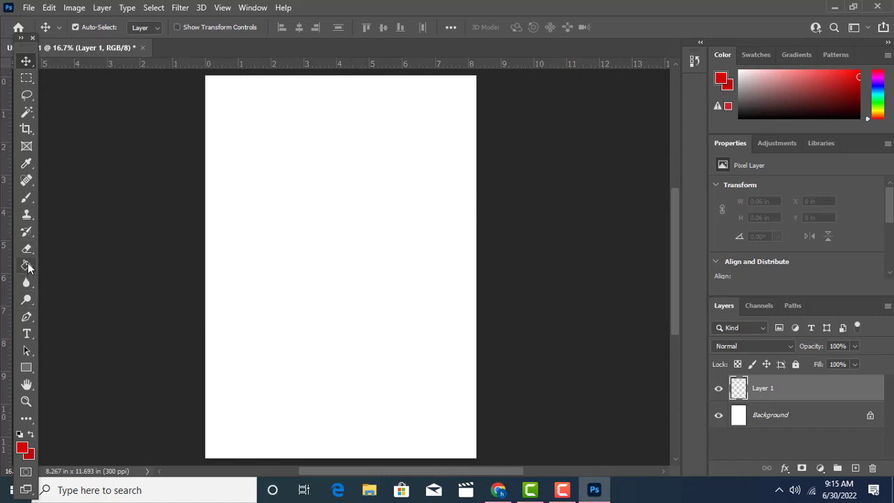
left_click(28, 266)
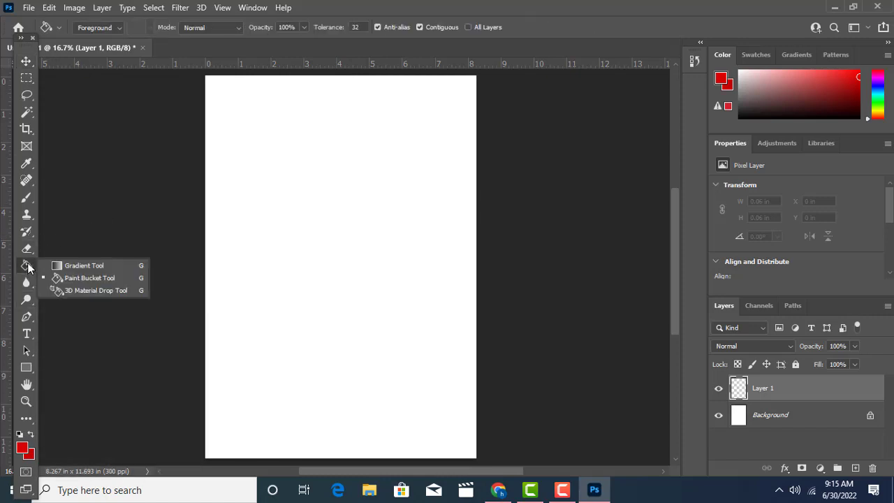
left_click(79, 278)
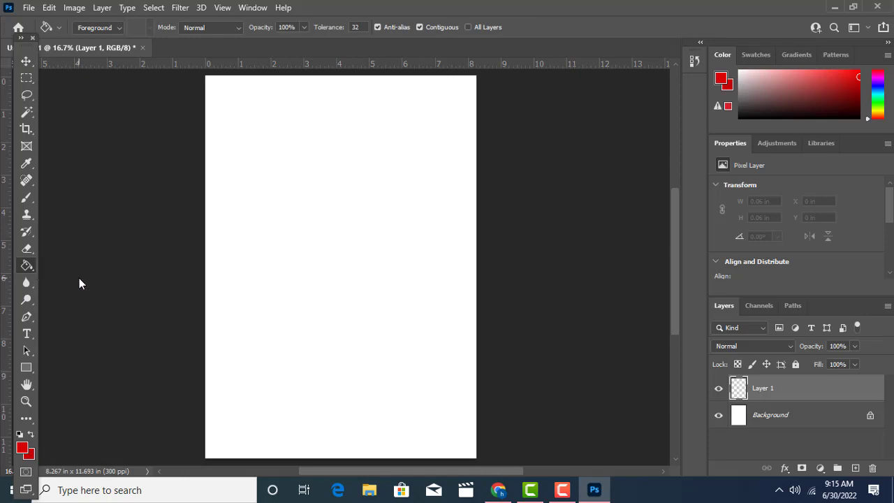
left_click(247, 185)
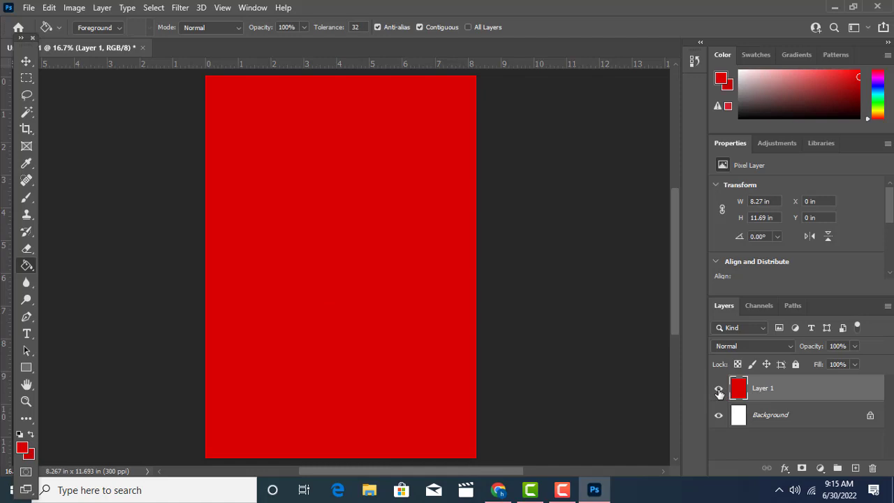
Toggle the red Layer 1's visibility, then delete the layer.
left_click(718, 389)
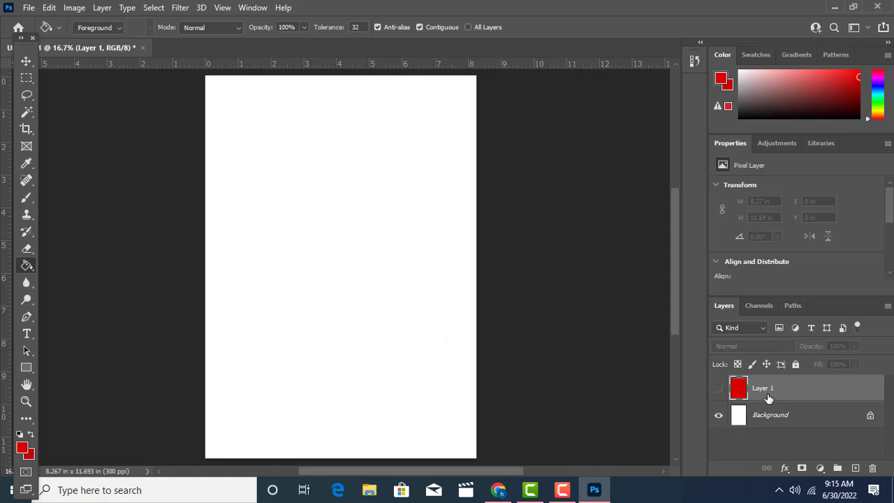
left_click(717, 389)
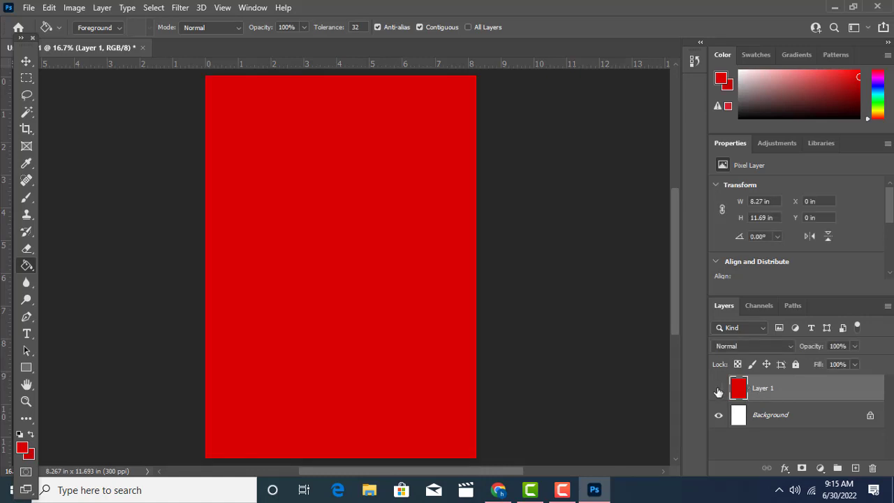
left_click(718, 391)
left_click(872, 468)
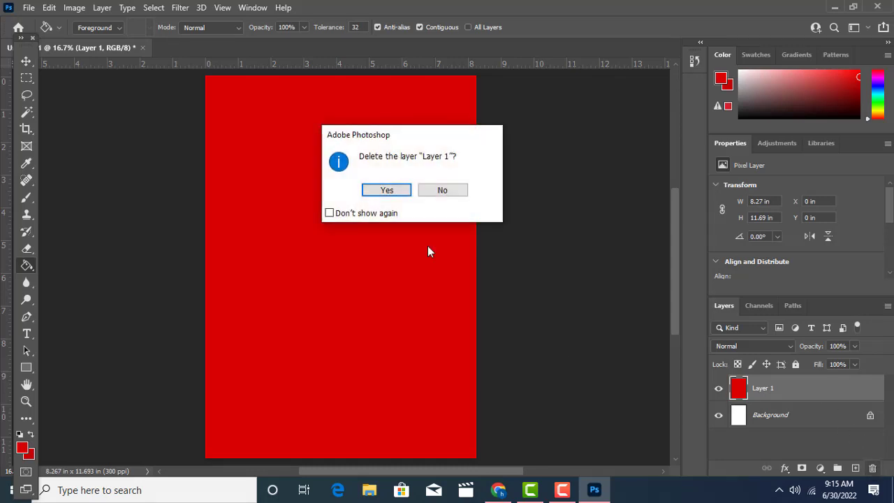
left_click(386, 191)
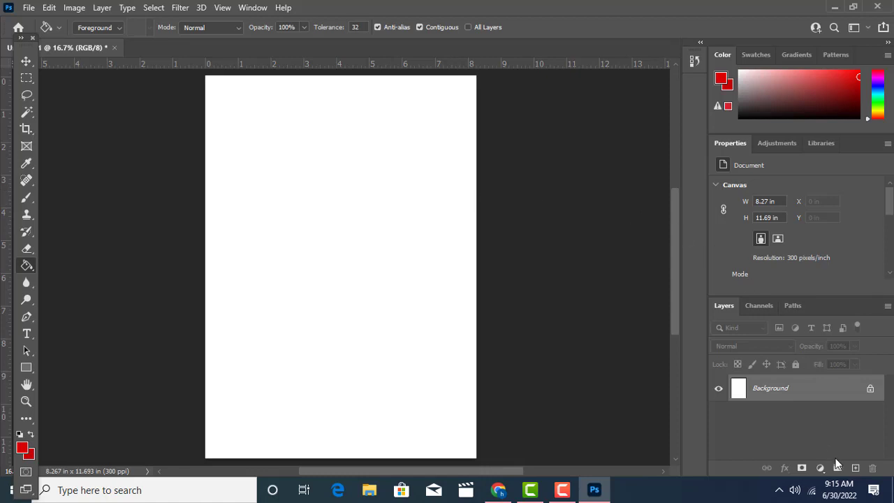
Add a new layer, test-draw a rectangle in Pixels mode, then undo it.
left_click(855, 468)
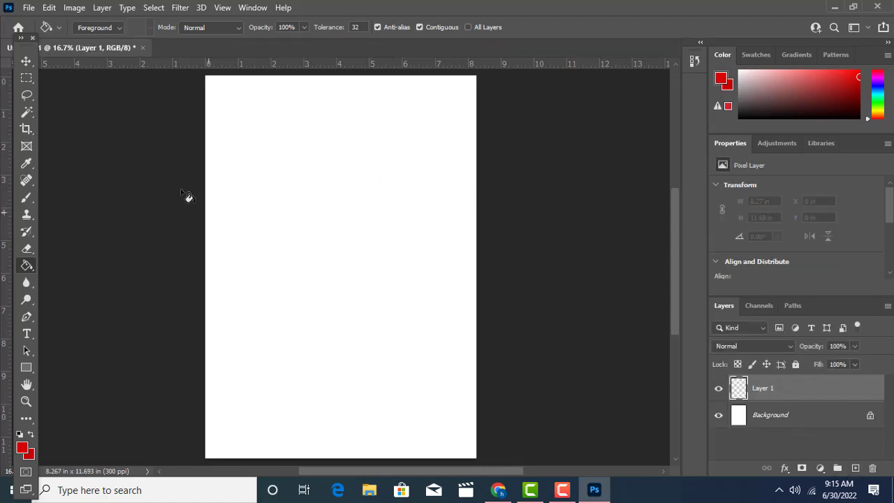
left_click(26, 63)
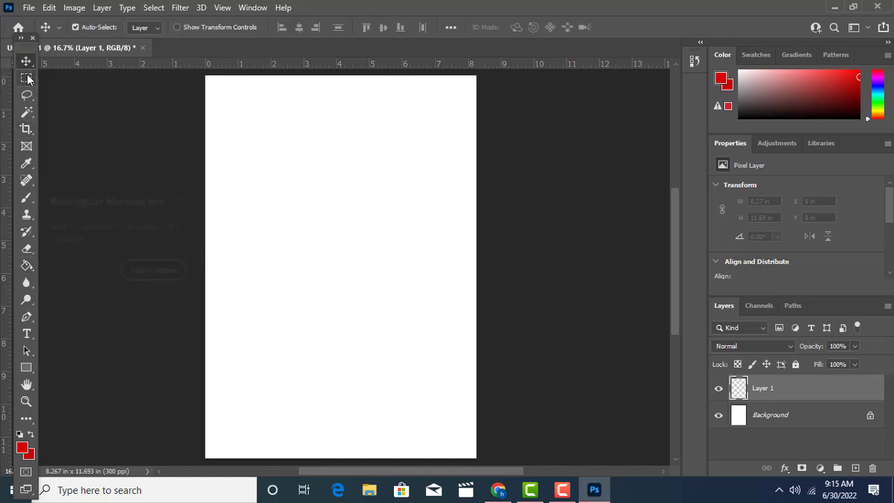
left_click(25, 81)
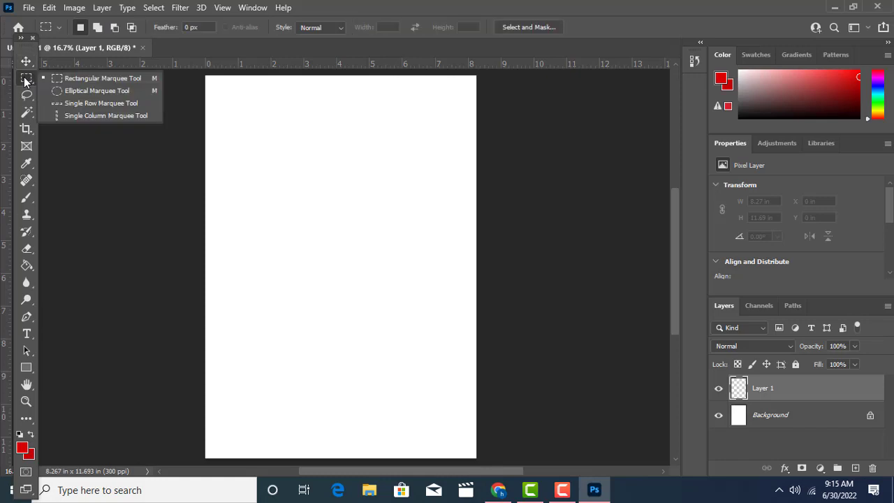
left_click(29, 365)
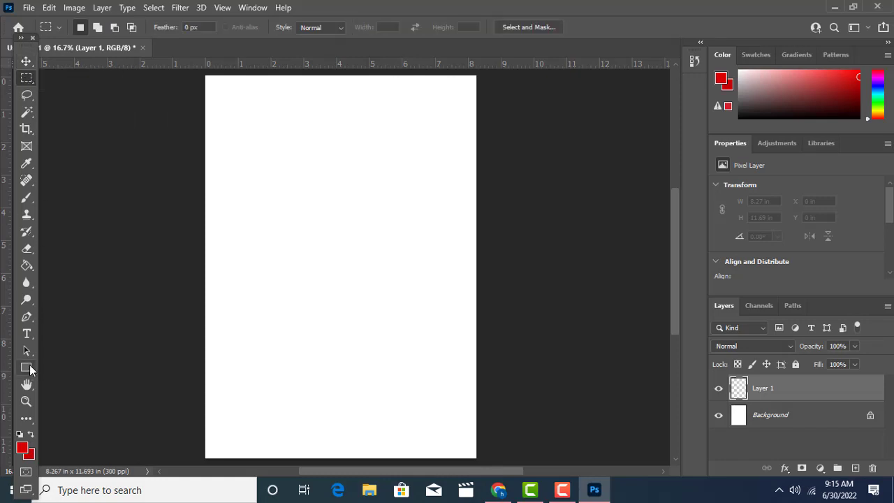
left_click(79, 369)
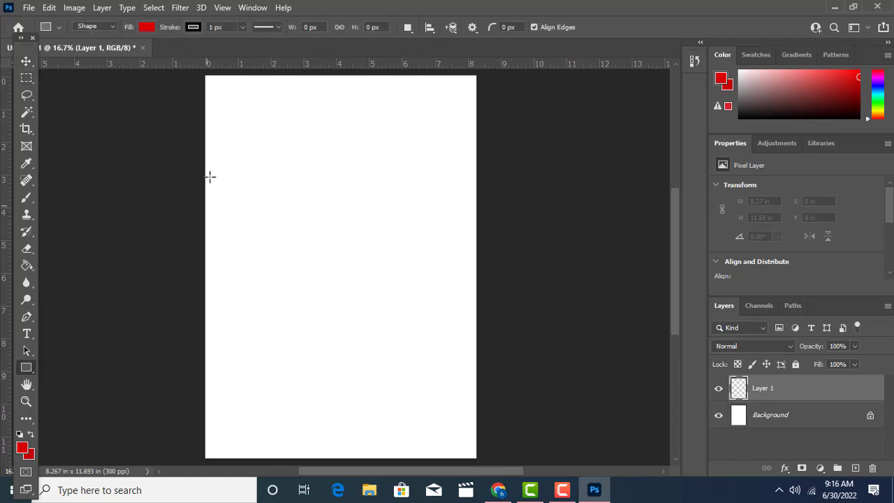
left_click(92, 26)
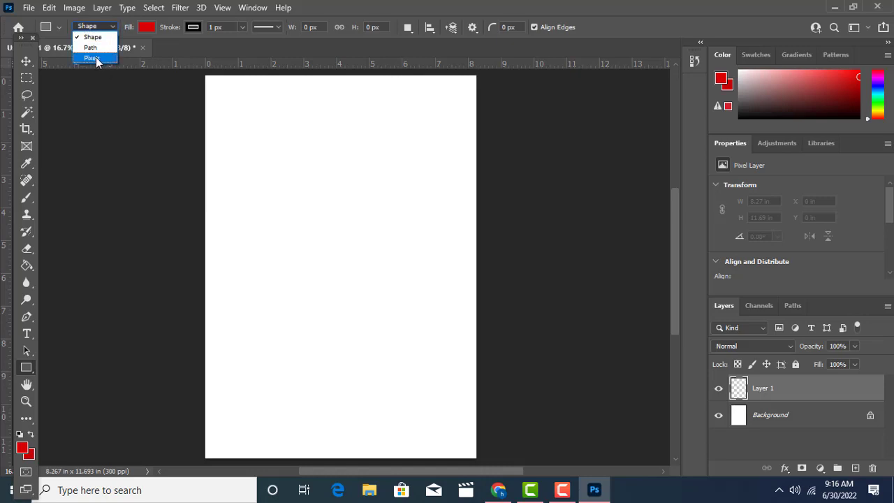
left_click(94, 58)
left_click(109, 29)
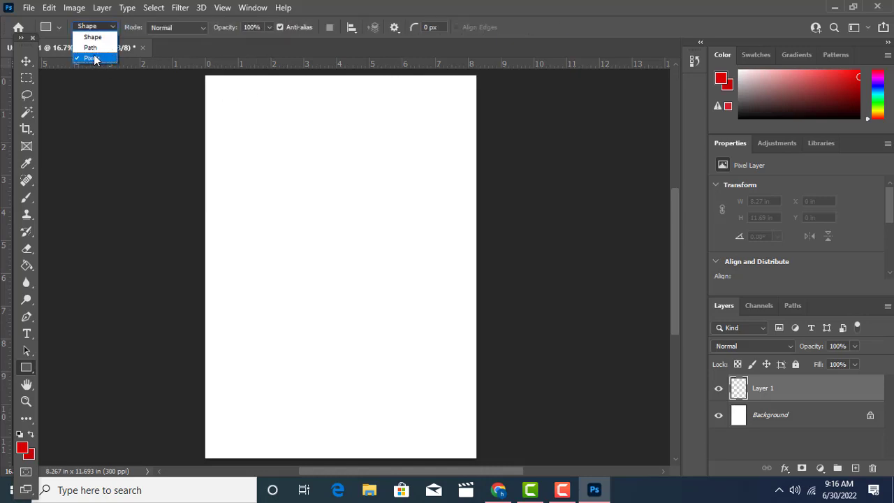
left_click(94, 59)
mouse_move(246, 110)
left_mouse_down()
mouse_move(328, 161)
mouse_move(403, 188)
left_mouse_up()
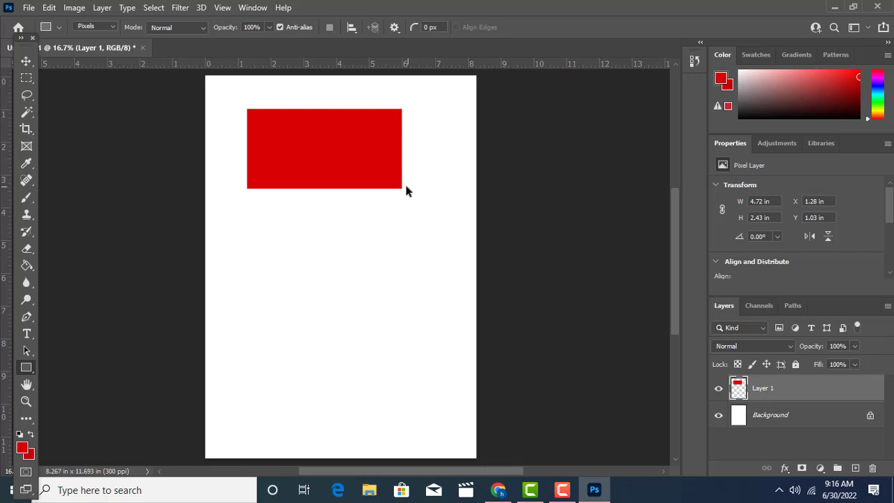
key("ctrl+z")
Draw two rectangle shapes in Shape mode, then delete both, leaving an empty Layer 1.
left_click(110, 27)
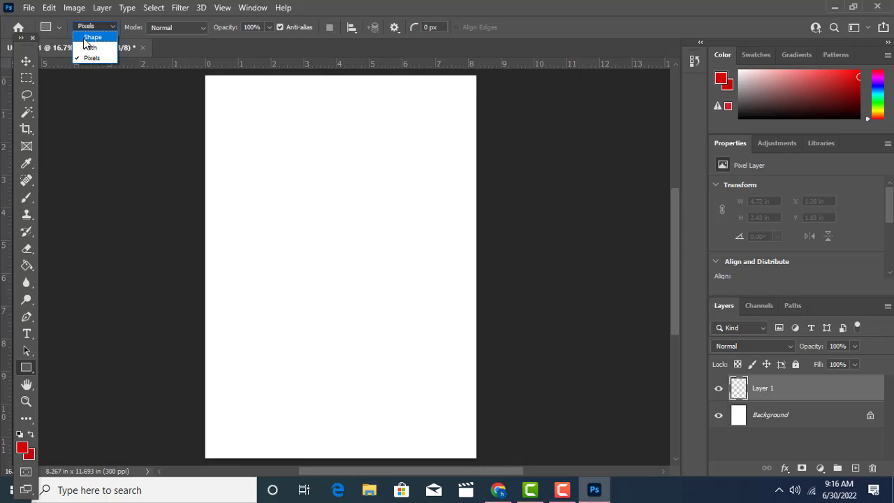
left_click(85, 38)
left_click_drag(263, 119, 411, 240)
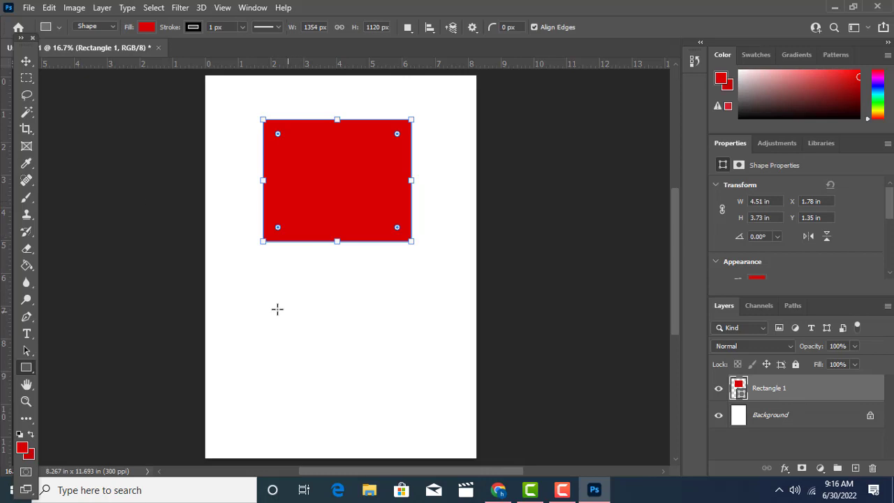
left_click_drag(255, 292, 422, 409)
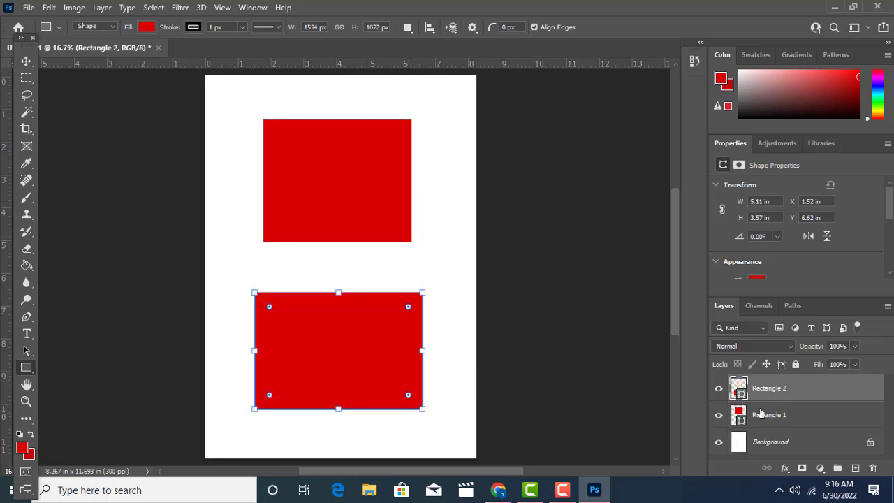
key("Delete")
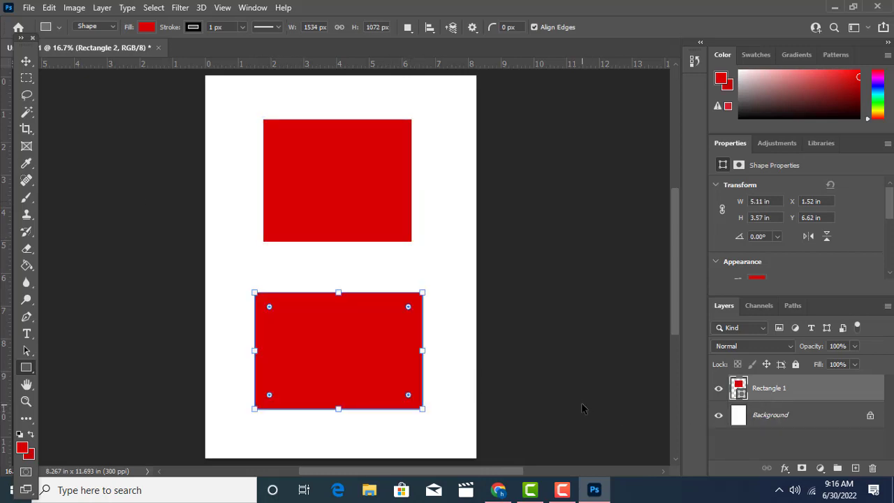
key("Delete")
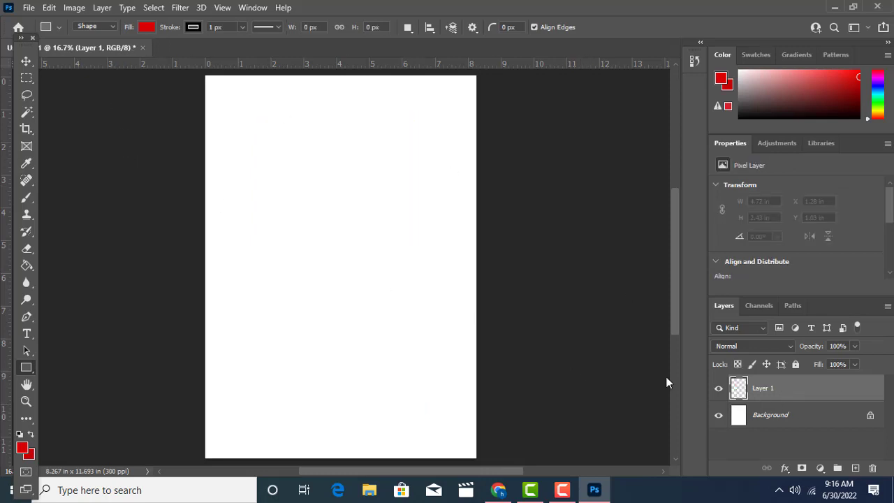
Switch the Rectangle tool to Pixels and test-draw red rectangles, undoing them.
left_click(112, 27)
left_click(102, 57)
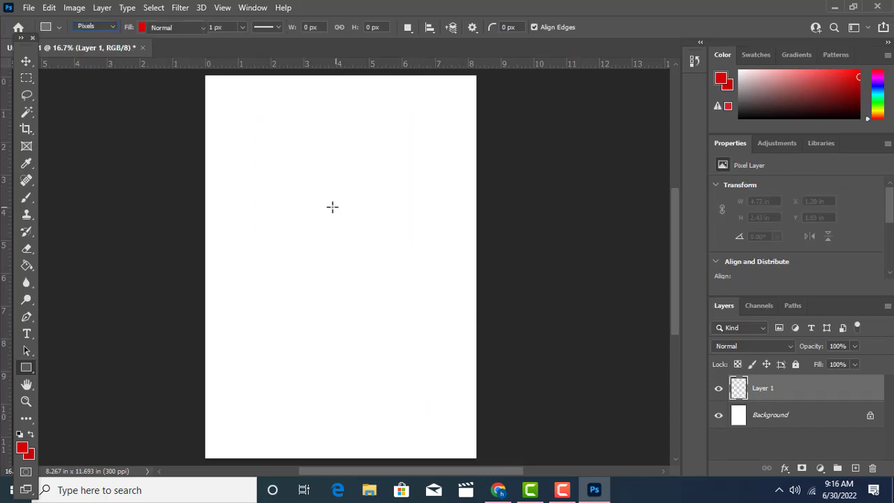
left_click_drag(277, 135, 421, 267)
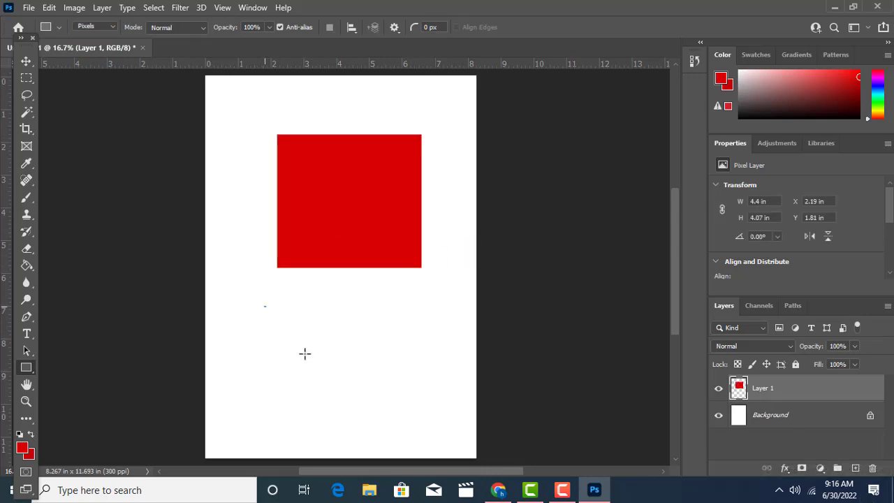
left_click_drag(265, 305, 415, 409)
key("ctrl+z")
left_click(855, 468)
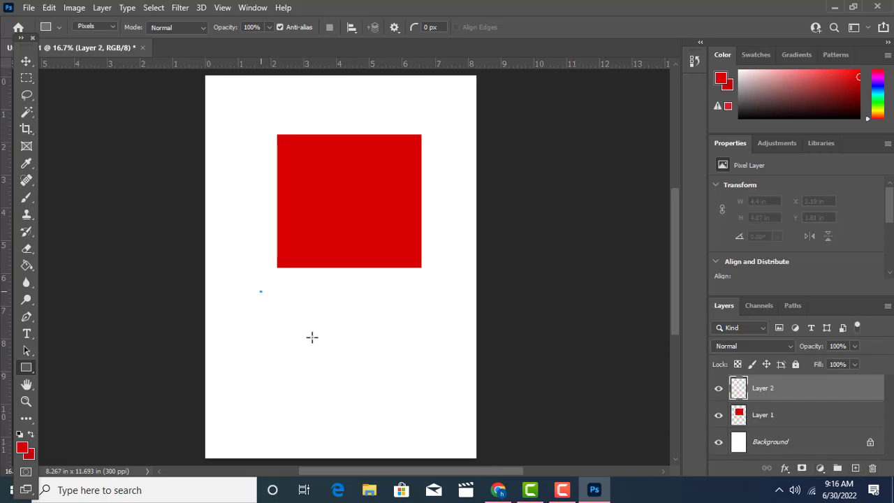
left_click_drag(311, 337, 416, 417)
key("Delete")
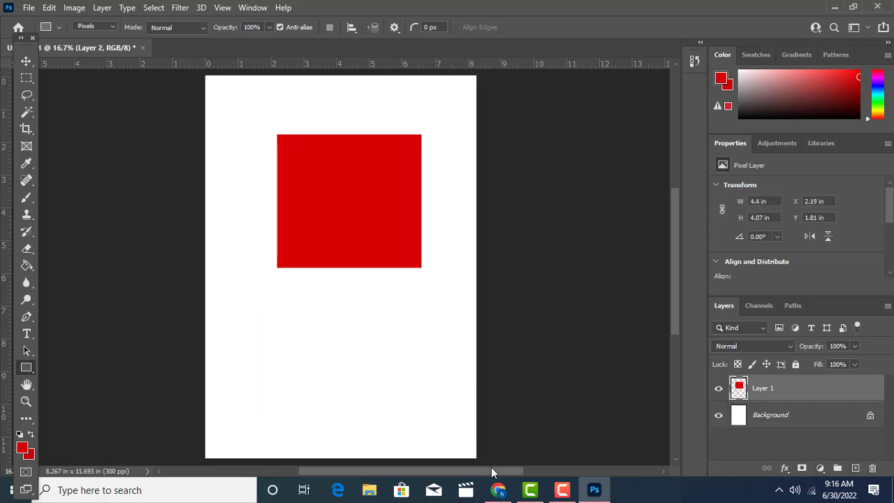
key("ctrl+z")
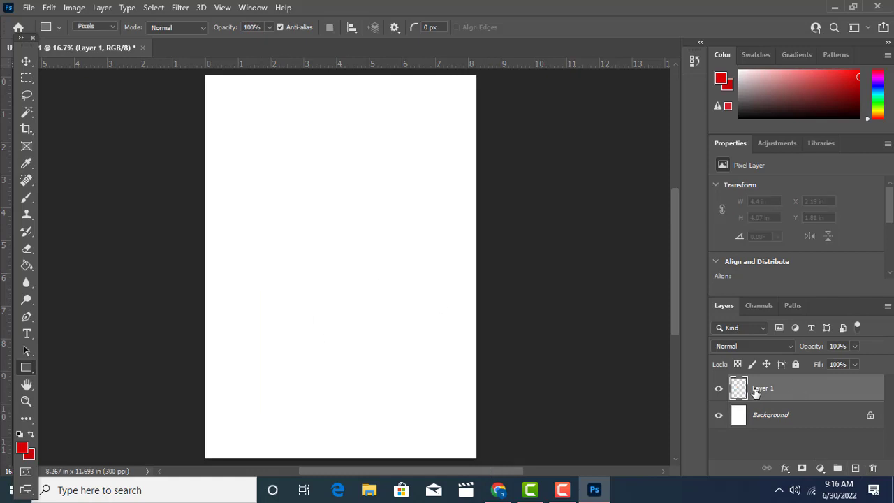
Delete Layer 1, add a fresh empty layer, and keep Pixels as the drawing mode.
left_click(112, 27)
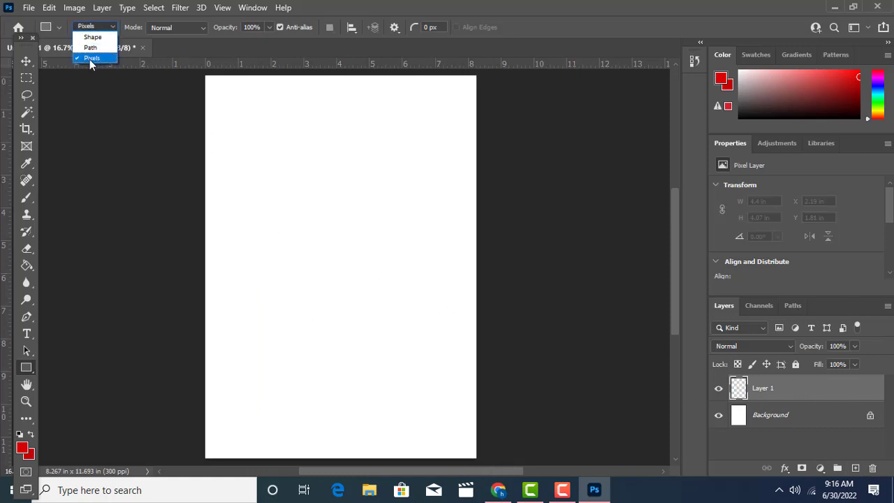
left_click(90, 60)
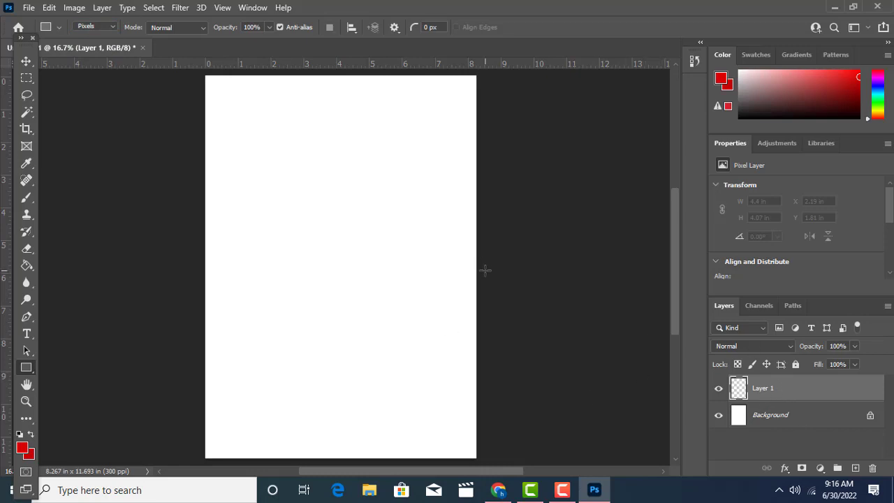
left_click(872, 473)
left_click(385, 191)
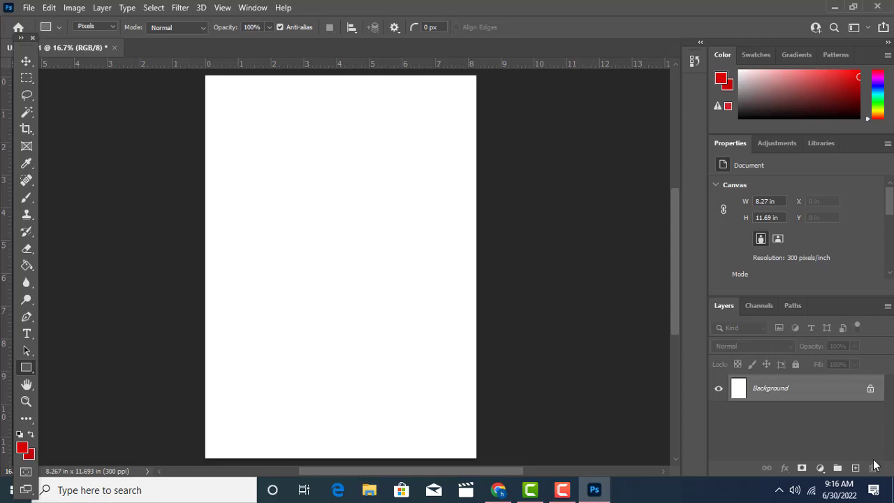
left_click(856, 469)
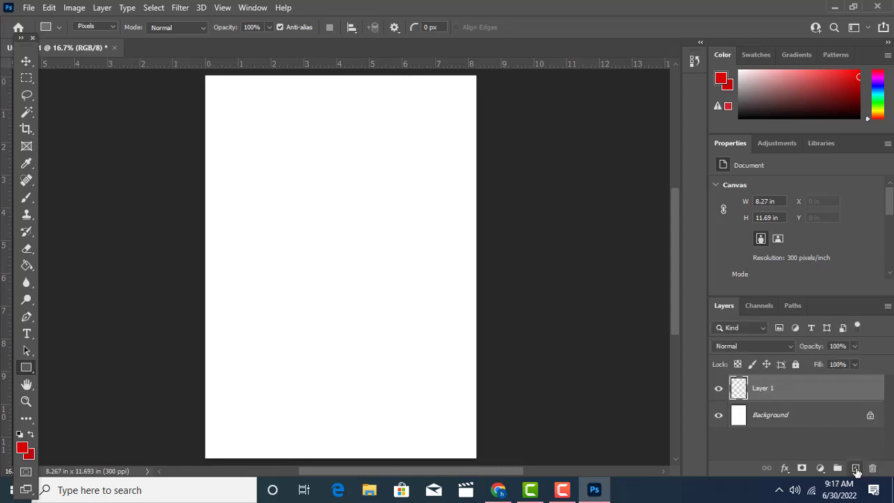
left_click(113, 28)
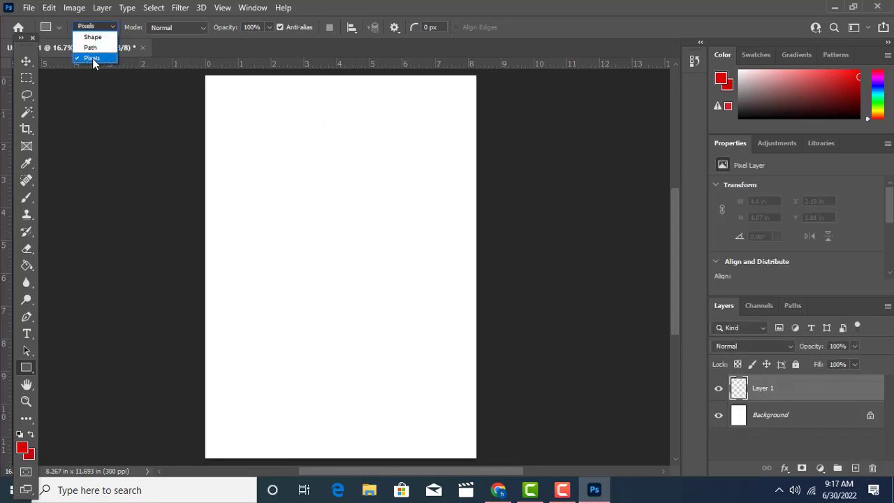
left_click(103, 28)
Draw a red pixel rectangle near the top on Layer 1 and another below on new Layer 2.
left_click(103, 58)
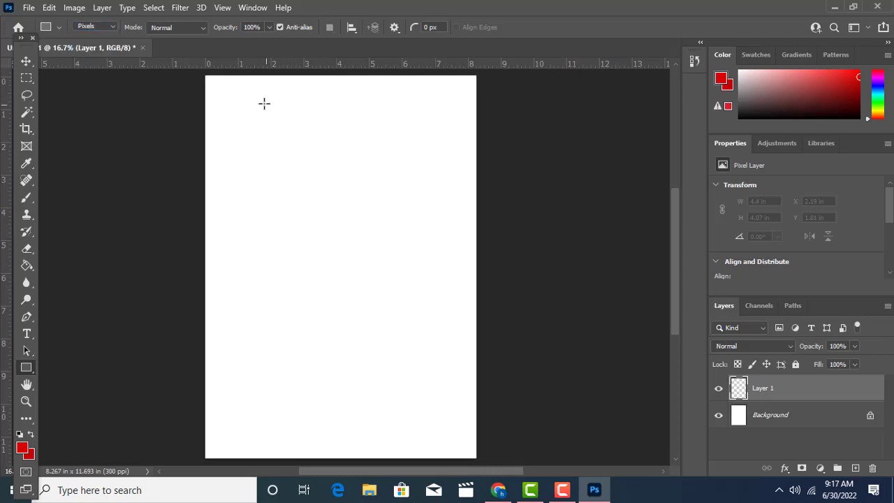
left_click_drag(264, 103, 411, 232)
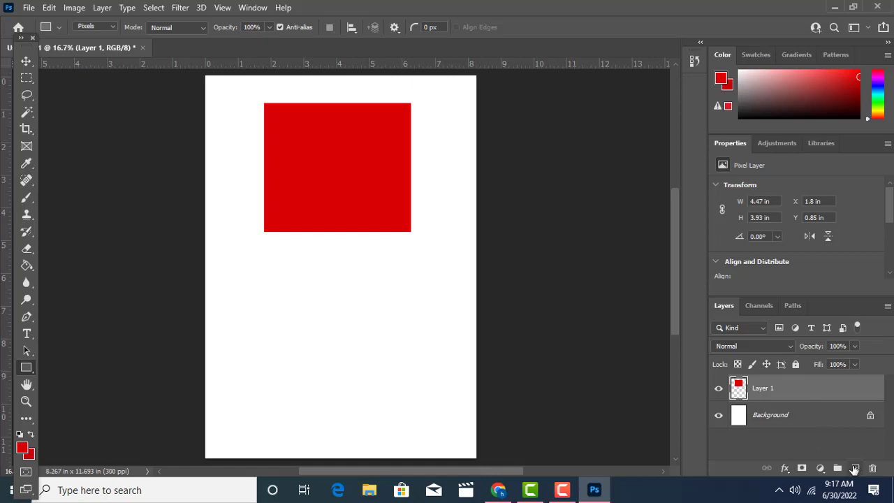
left_click(854, 468)
mouse_move(255, 270)
left_mouse_down()
mouse_move(351, 340)
mouse_move(408, 400)
left_mouse_up()
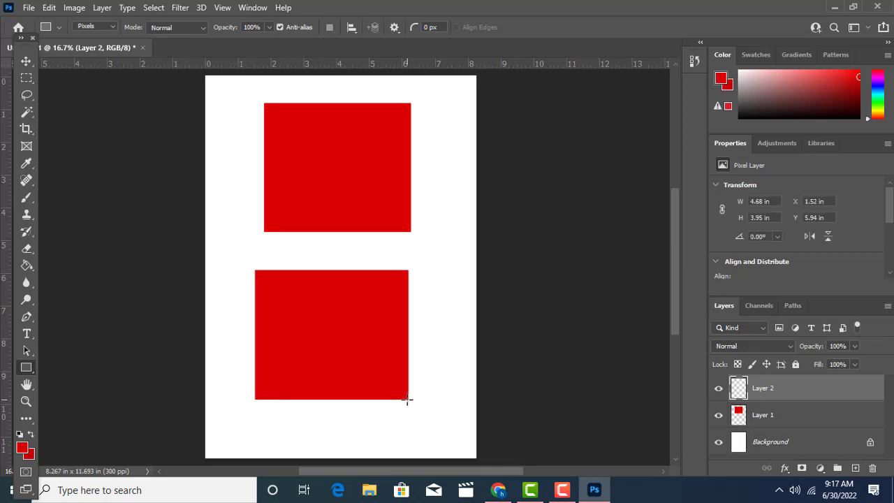
left_click(25, 62)
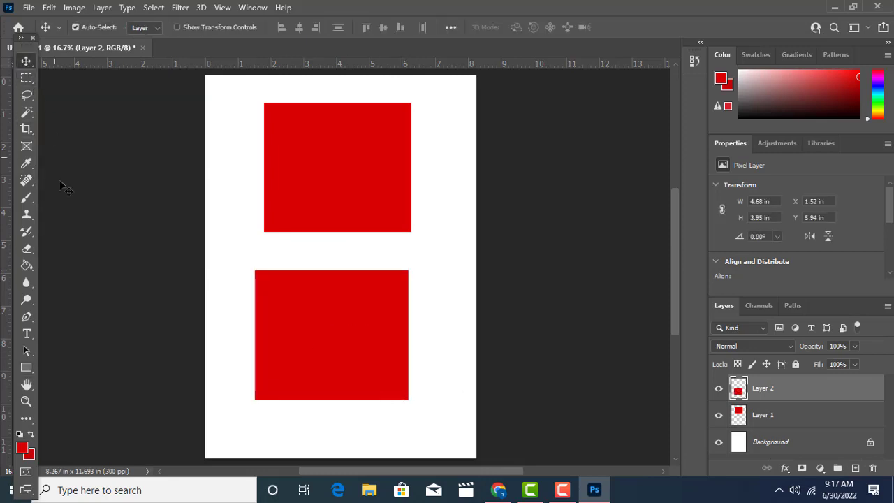
left_click(27, 367)
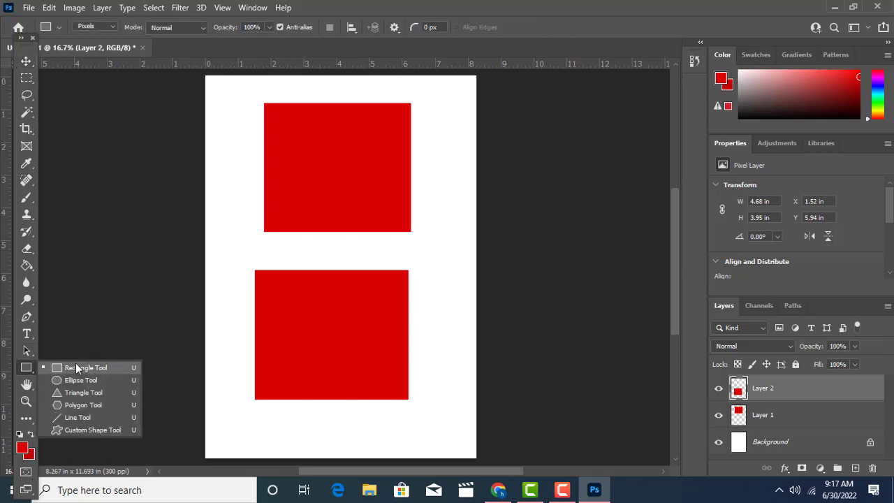
left_click(77, 365)
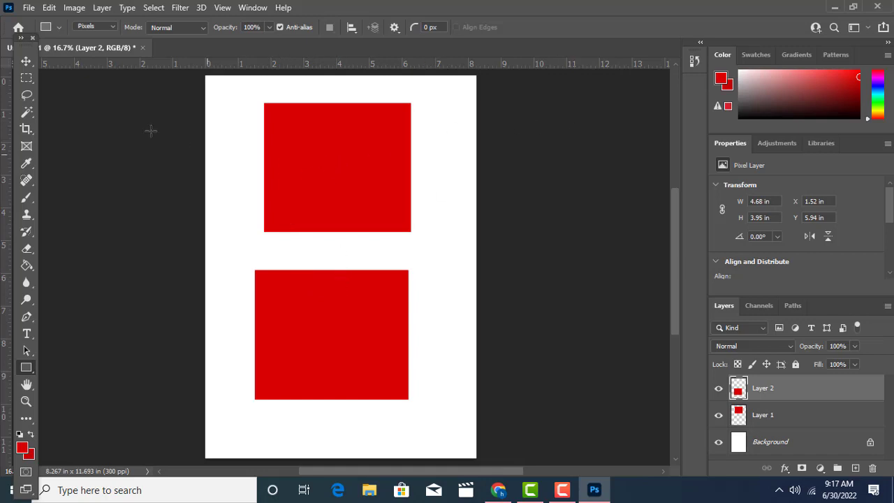
With the Move tool, drag the two red squares around the page to reposition them.
left_click(26, 61)
left_click_drag(280, 132, 372, 105)
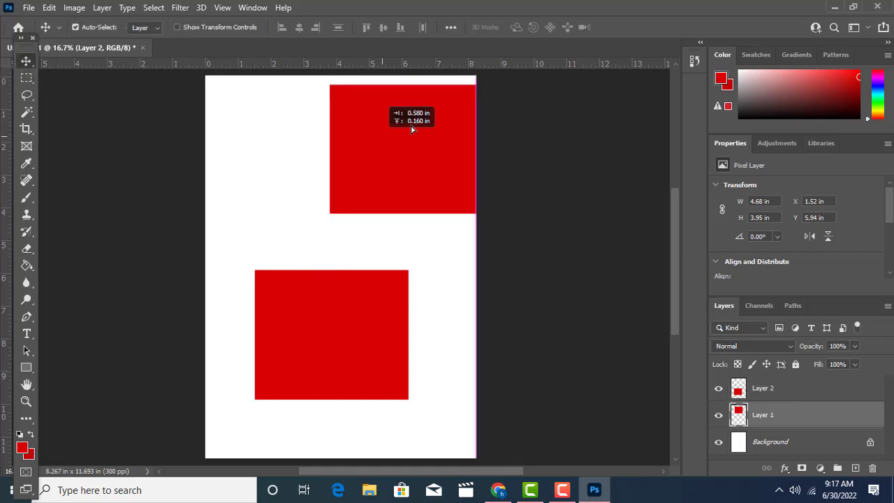
left_click_drag(323, 326, 332, 373)
mouse_move(429, 157)
left_mouse_down()
mouse_move(322, 169)
mouse_move(375, 160)
left_mouse_up()
left_click(316, 328)
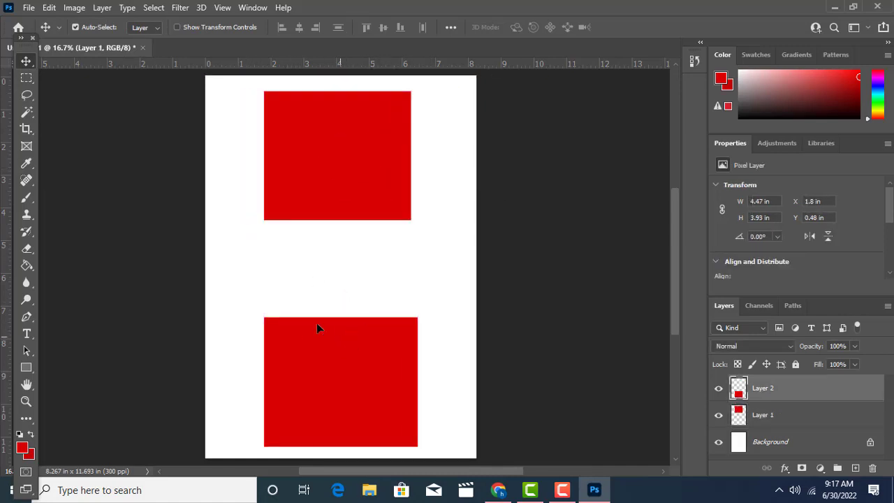
left_click_drag(317, 328, 324, 313)
left_click_drag(335, 195, 316, 196)
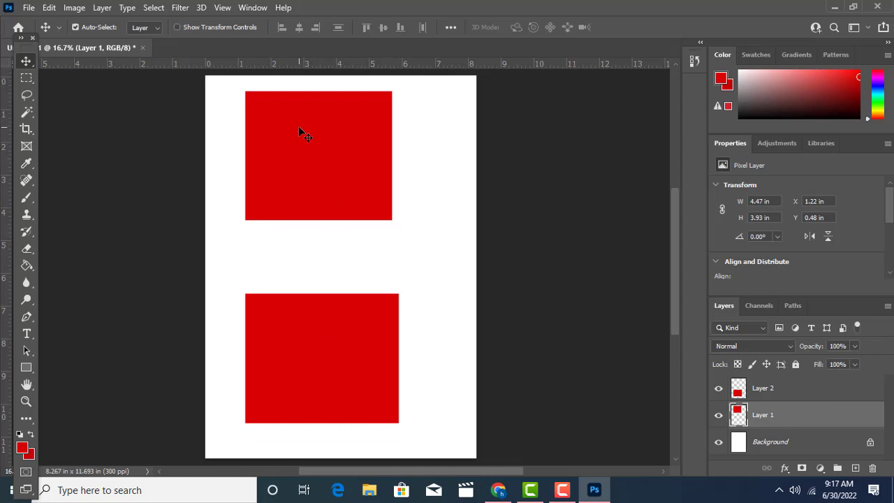
mouse_move(286, 140)
left_mouse_down()
mouse_move(346, 139)
mouse_move(313, 141)
left_mouse_up()
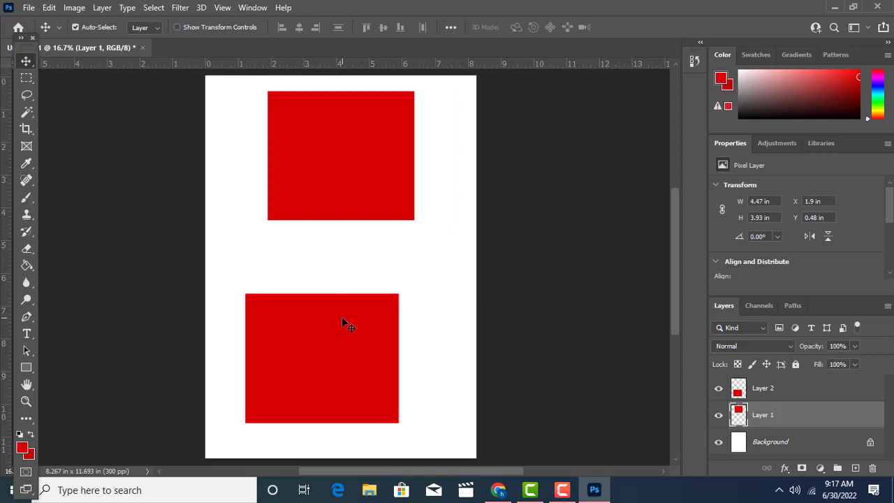
Select Layer 2 and bring the lower red square up just beneath the top one.
right_click(324, 319)
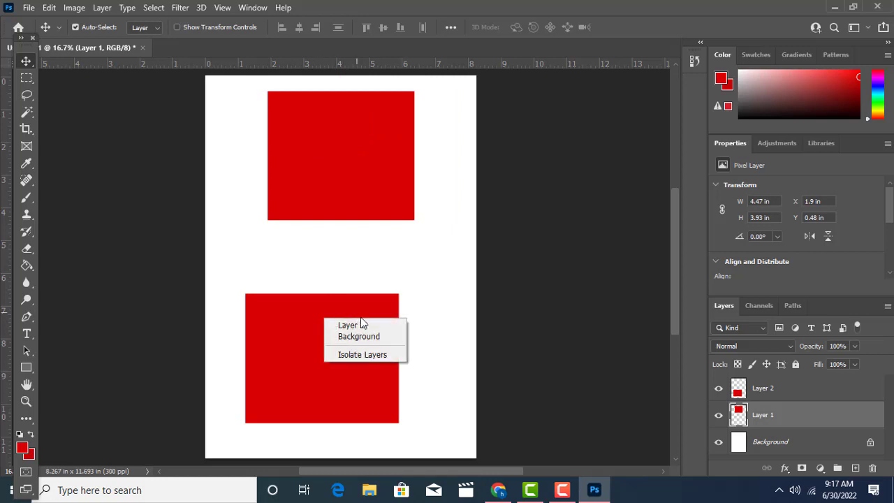
left_click(358, 324)
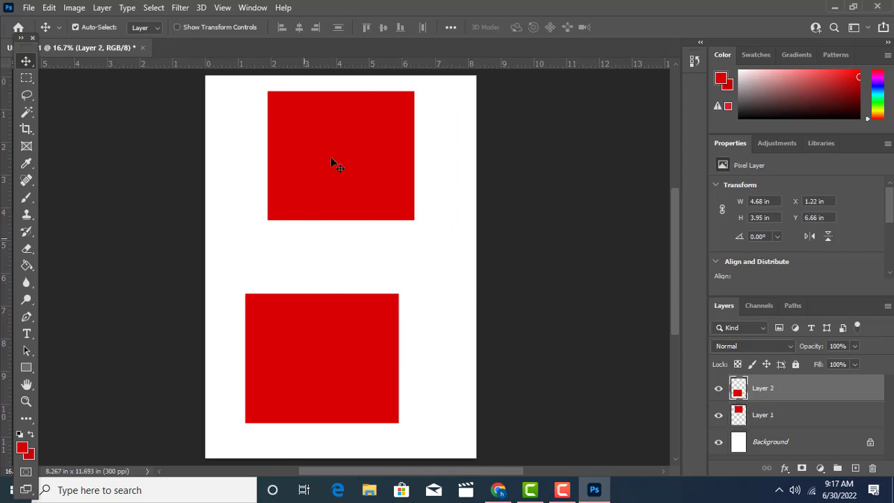
mouse_move(333, 191)
left_mouse_down()
mouse_move(318, 185)
mouse_move(329, 184)
left_mouse_up()
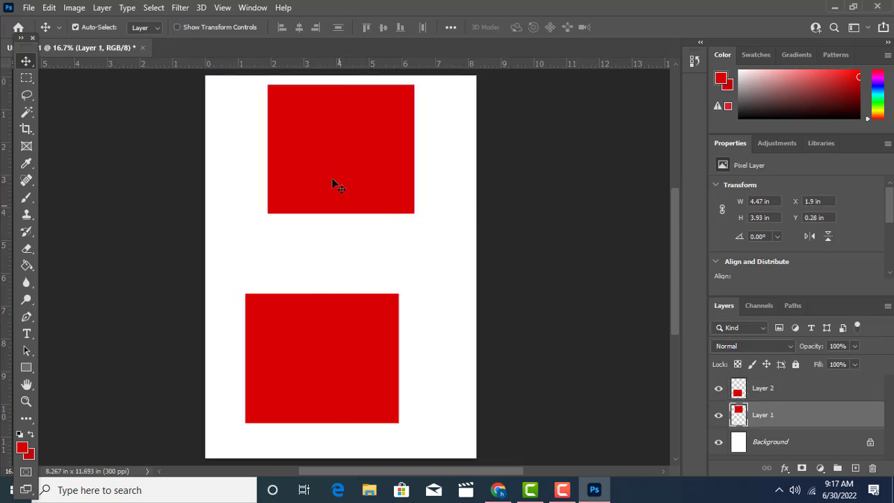
left_click(307, 308)
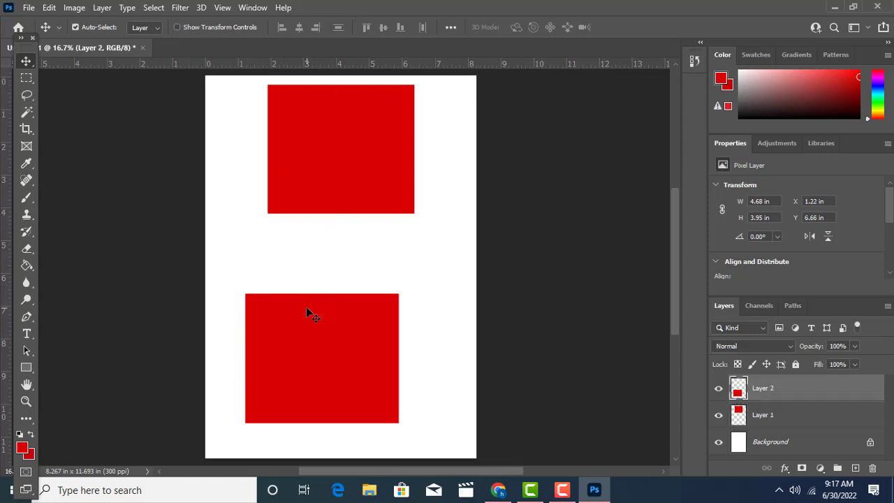
left_click(330, 176)
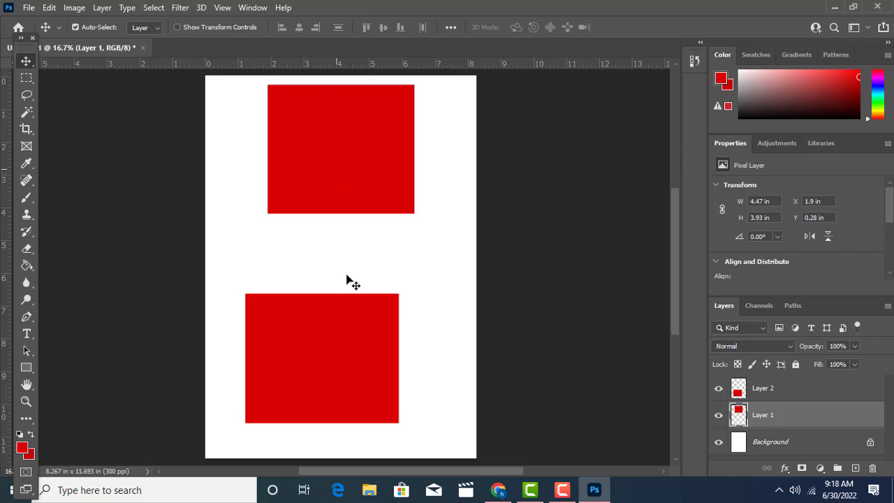
left_click(326, 311)
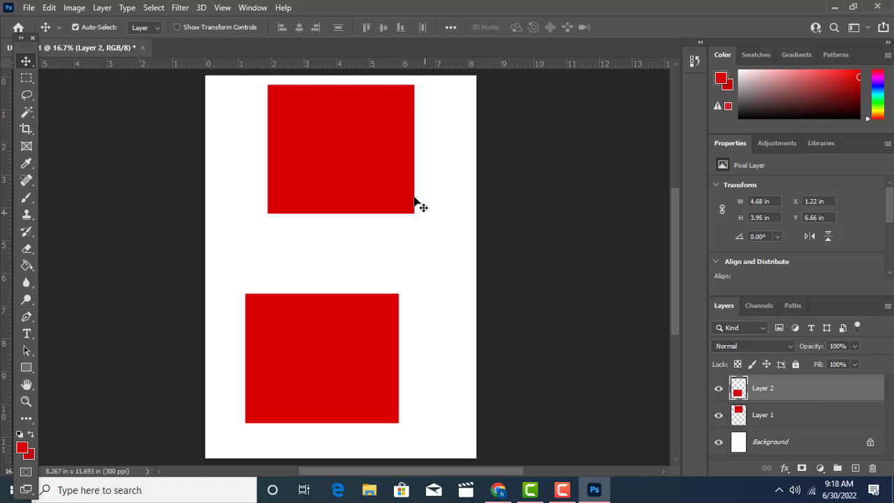
mouse_move(286, 151)
left_mouse_down()
mouse_move(327, 194)
mouse_move(284, 159)
mouse_move(365, 155)
mouse_move(254, 153)
mouse_move(367, 155)
mouse_move(256, 146)
mouse_move(378, 157)
mouse_move(273, 158)
mouse_move(341, 158)
left_mouse_up()
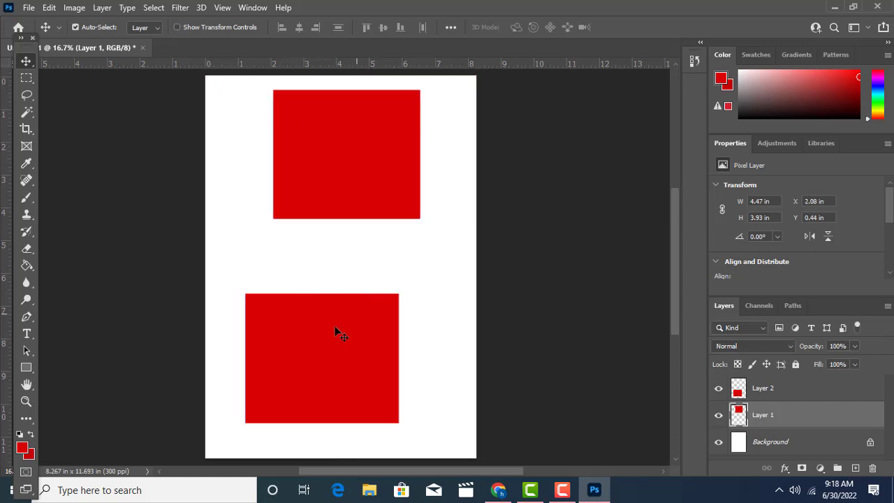
left_click(311, 339)
mouse_move(310, 337)
left_mouse_down()
mouse_move(324, 284)
mouse_move(293, 275)
mouse_move(348, 273)
left_mouse_up()
Add a new layer and draw a red rectangle near the bottom of the page.
left_click(855, 468)
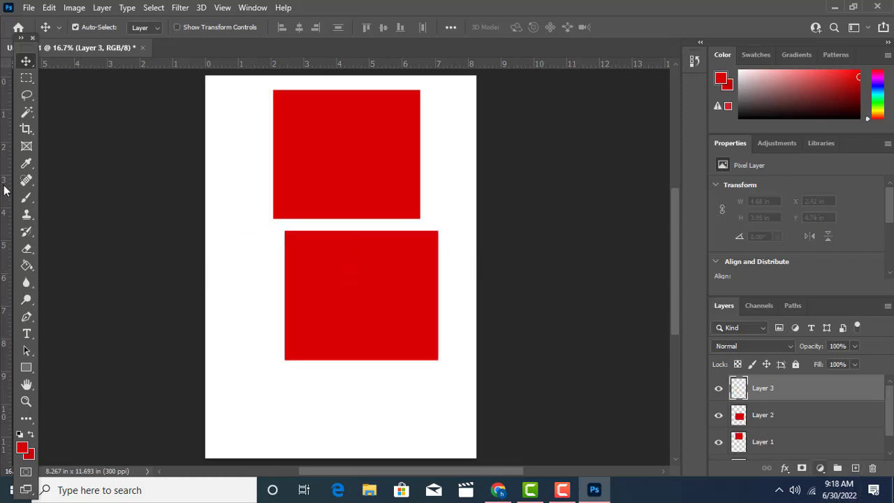
left_click(26, 368)
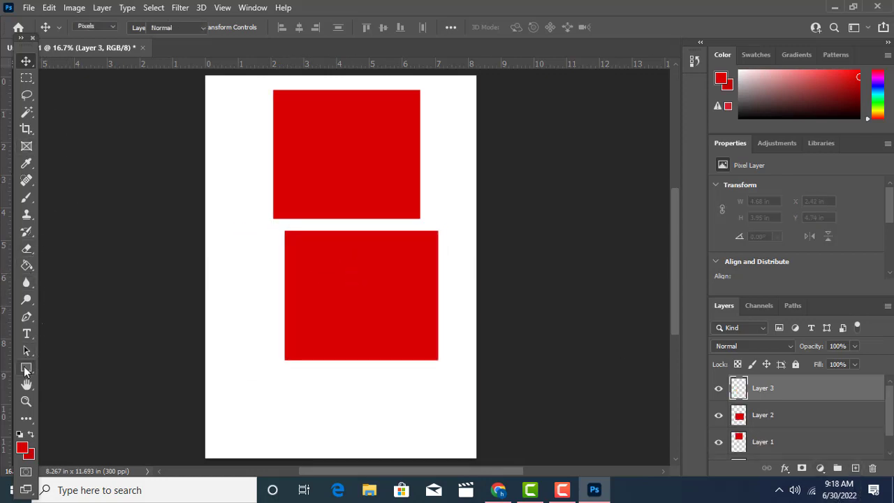
left_click_drag(240, 371, 398, 450)
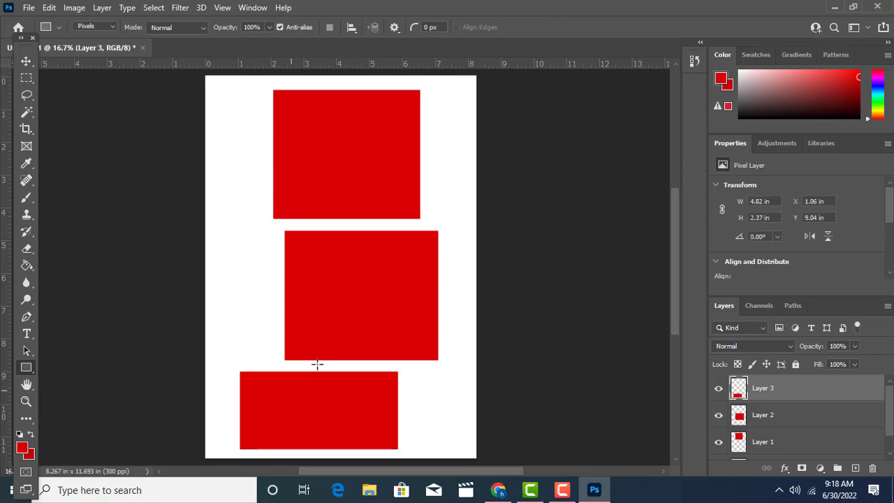
Reposition the new bottom rectangle and nudge the middle square slightly left.
left_click(26, 60)
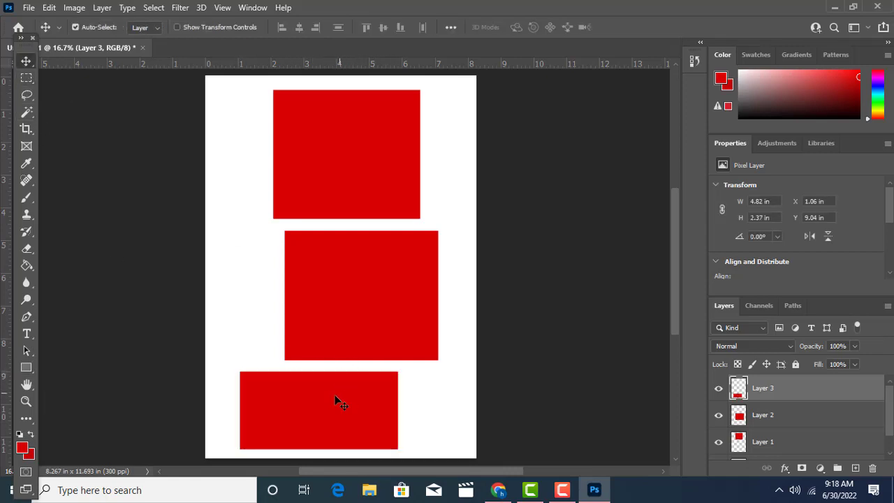
mouse_move(334, 395)
left_mouse_down()
mouse_move(231, 193)
mouse_move(433, 415)
mouse_move(339, 395)
left_mouse_up()
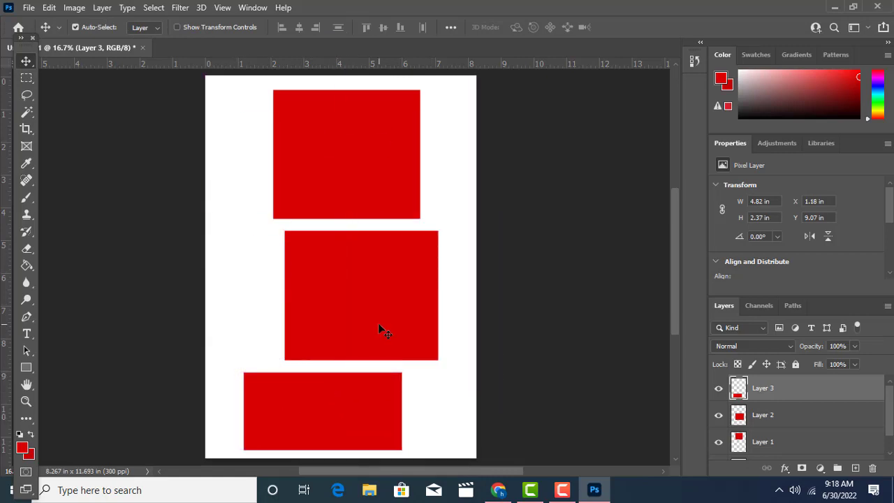
mouse_move(379, 329)
left_mouse_down()
mouse_move(523, 266)
mouse_move(334, 342)
mouse_move(356, 329)
left_mouse_up()
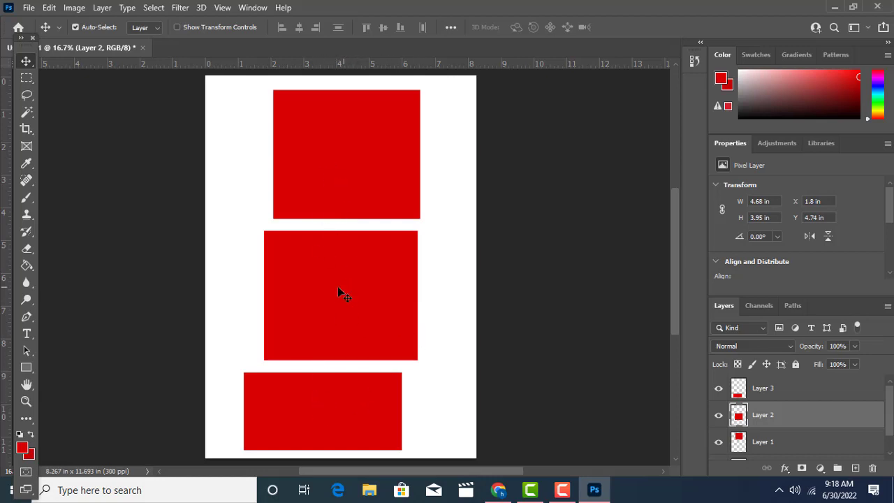
right_click(319, 263)
left_click(358, 271)
left_click(332, 115)
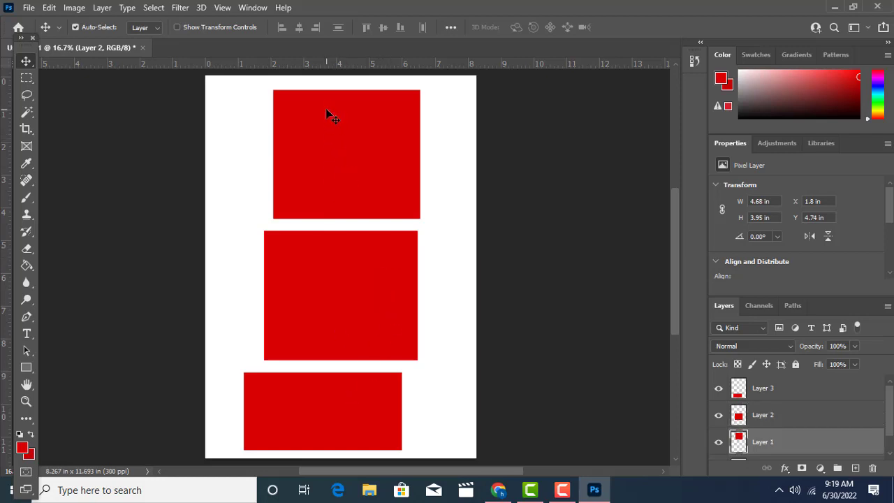
Give Layer 1's top rectangle a dark navy Color Overlay.
double_click(802, 440)
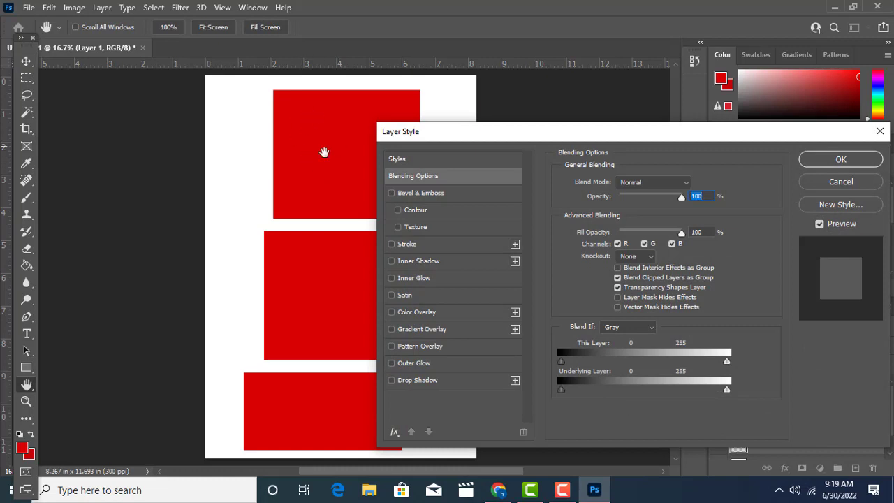
left_click(417, 312)
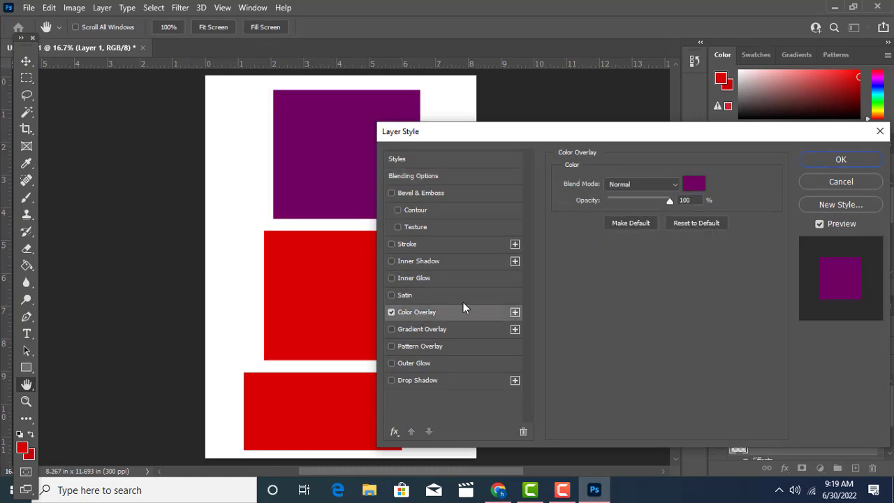
left_click(692, 184)
mouse_move(220, 102)
left_mouse_down()
mouse_move(493, 114)
mouse_move(487, 231)
left_mouse_up()
left_click(500, 196)
left_click(481, 131)
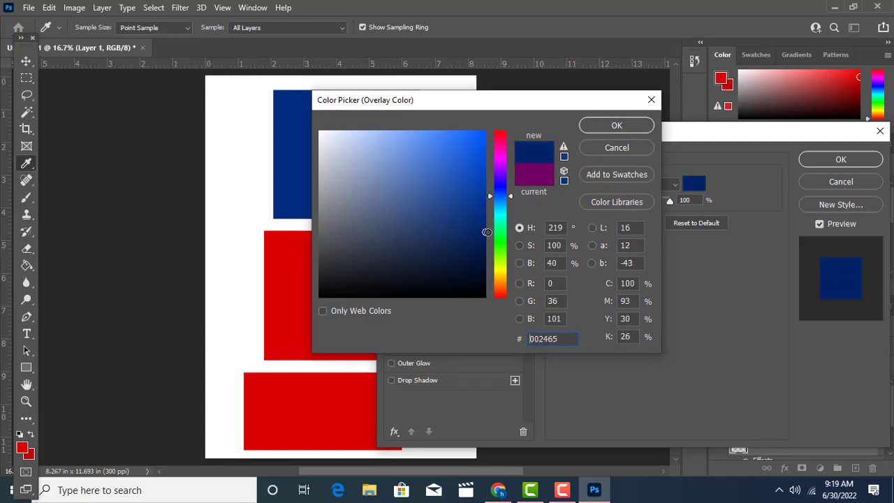
left_click(597, 131)
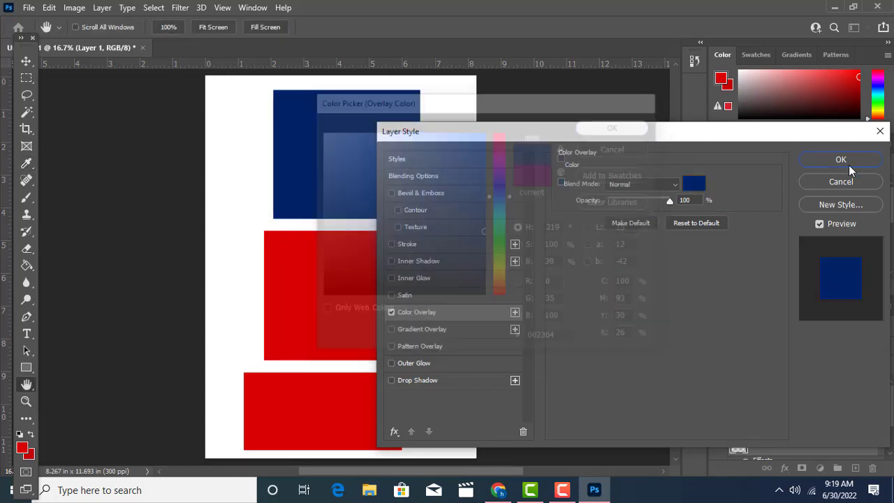
left_click(844, 162)
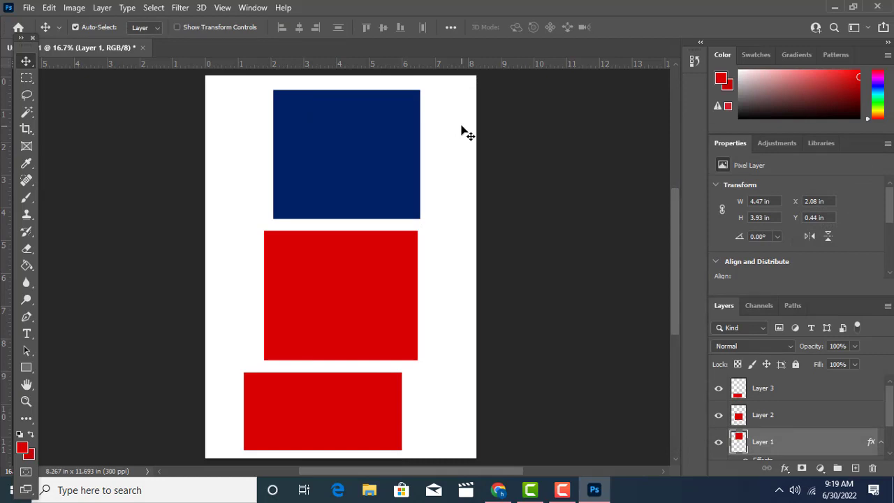
Shift the navy rectangle slightly up and left near the page top.
left_click_drag(352, 148, 349, 141)
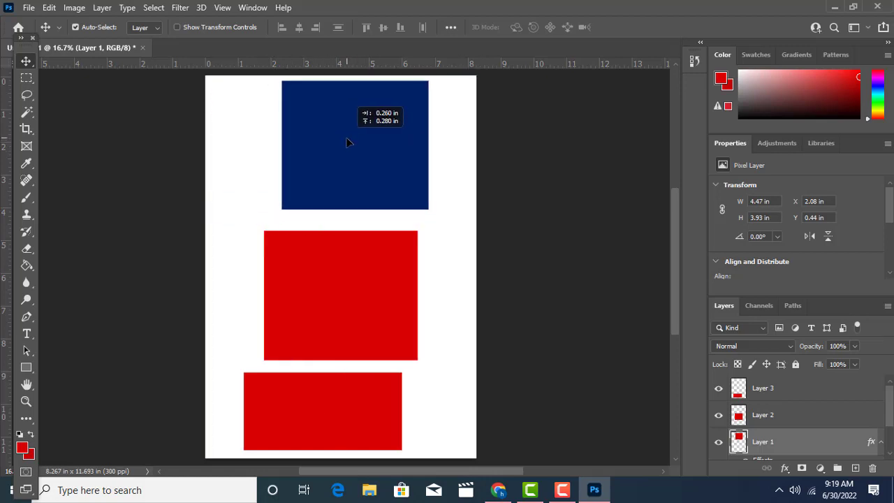
left_click_drag(349, 141, 347, 143)
left_click(319, 272)
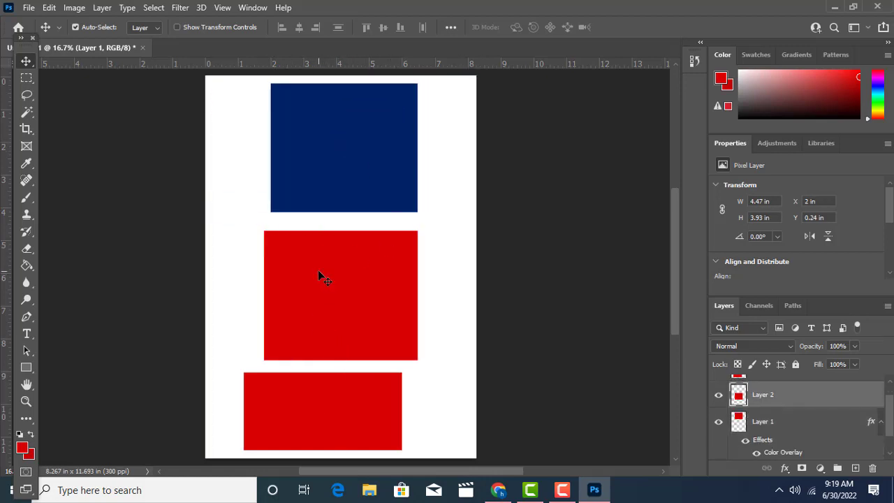
Give Layer 2's middle rectangle a green Color Overlay (#106400).
double_click(825, 404)
left_click(414, 312)
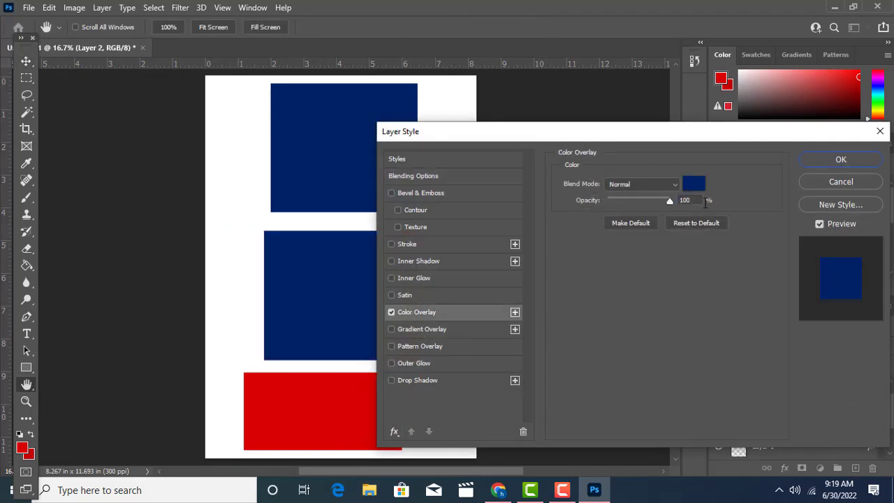
left_click(696, 184)
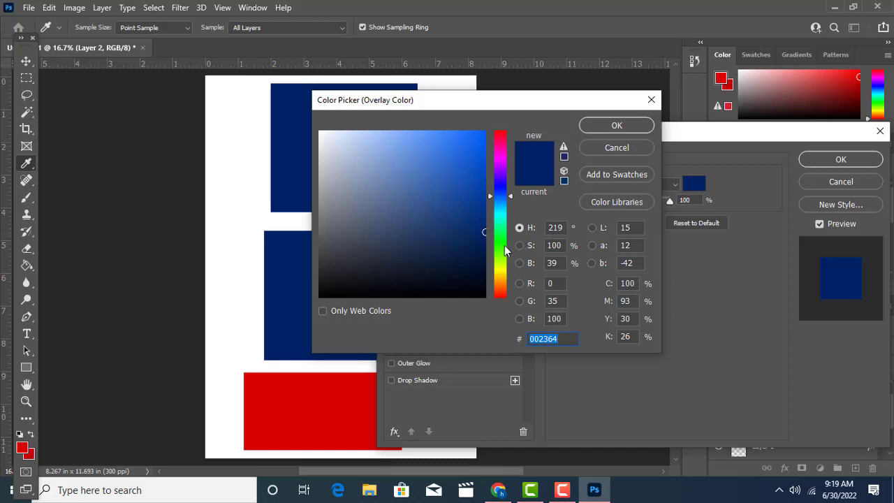
type("106400")
left_click_drag(483, 230, 484, 233)
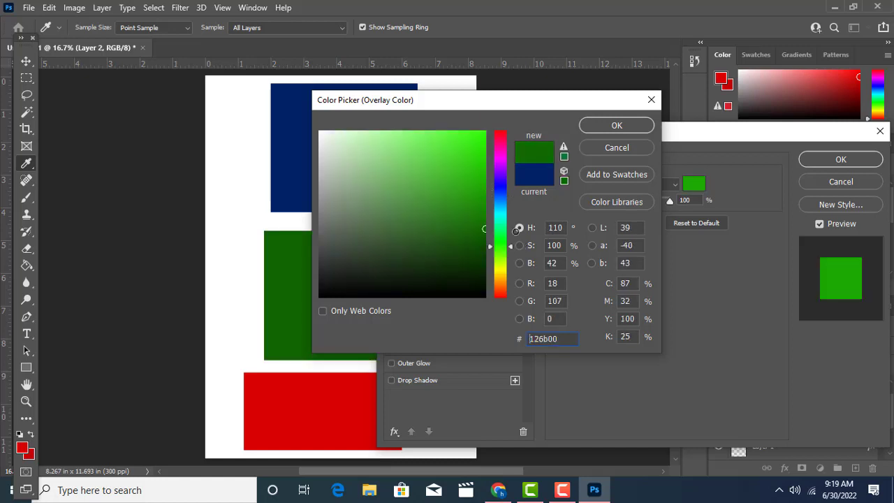
left_click(613, 132)
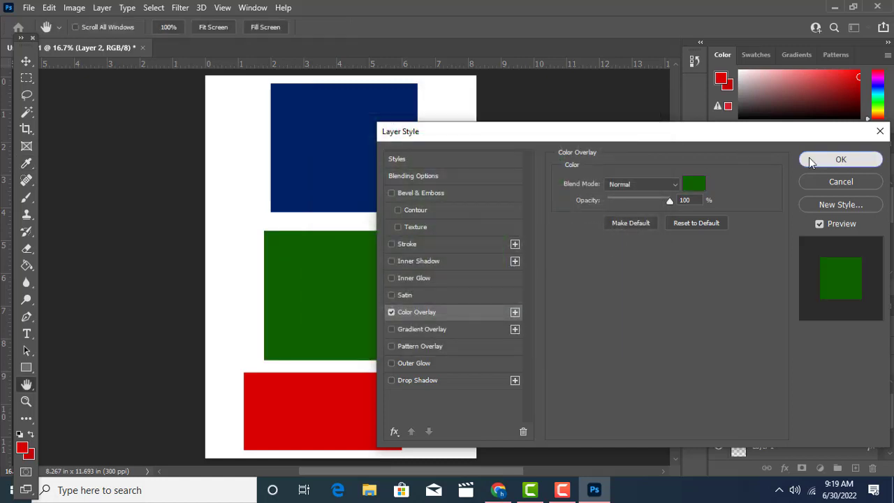
left_click(810, 161)
Set Layer 3's Color Overlay to a dark purple, starting from #001c63.
left_click(309, 408)
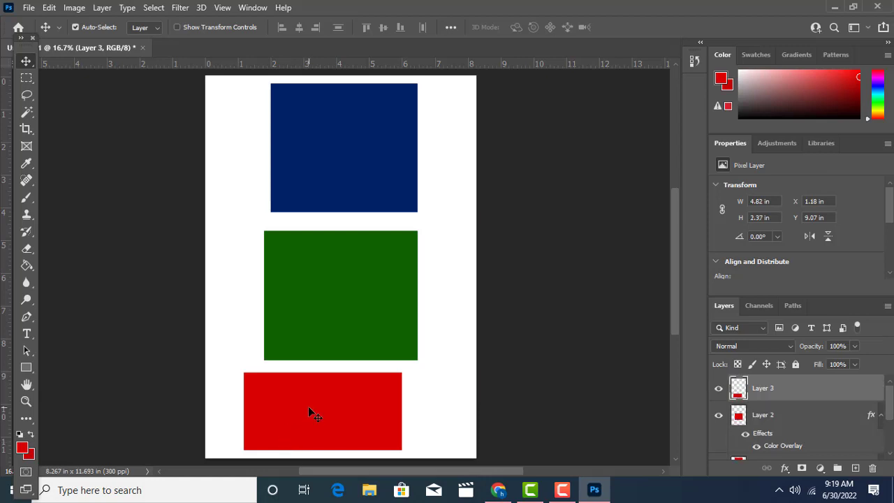
double_click(799, 393)
left_click(419, 321)
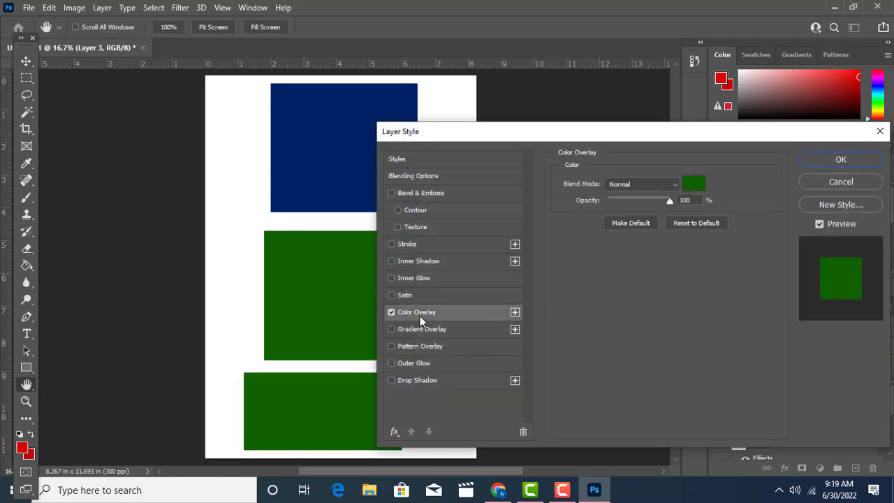
left_click(693, 185)
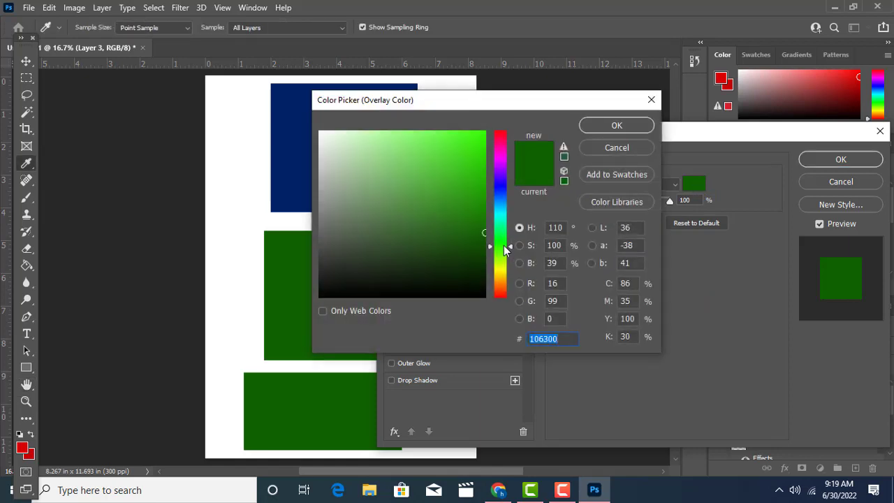
type("001c6")
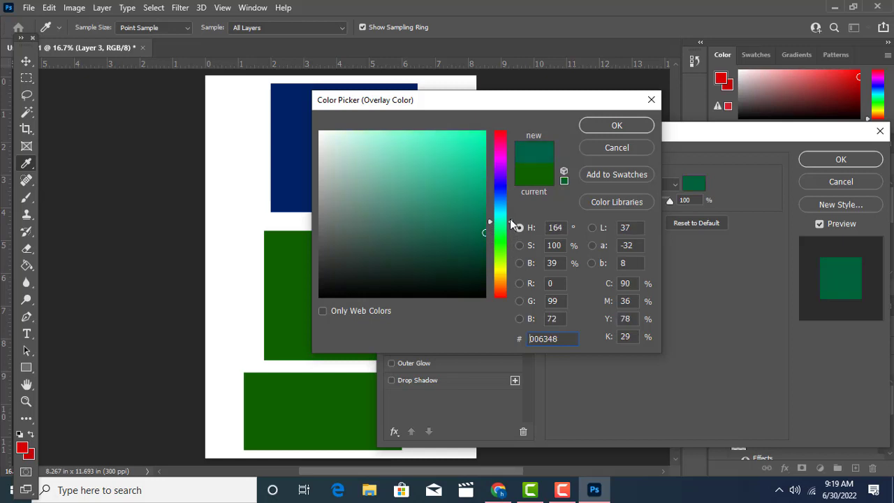
type("3")
mouse_move(510, 196)
left_mouse_down()
mouse_move(510, 139)
mouse_move(513, 162)
left_mouse_up()
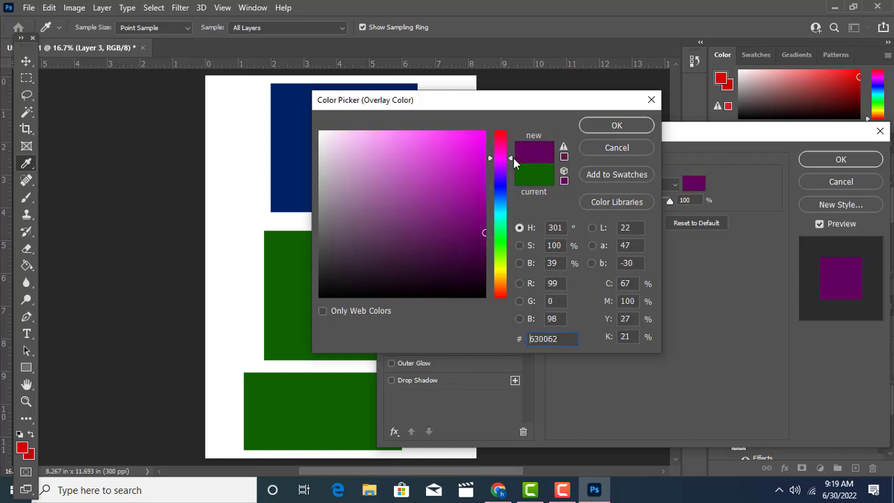
mouse_move(486, 234)
left_mouse_down()
mouse_move(494, 244)
mouse_move(471, 140)
mouse_move(492, 250)
left_mouse_up()
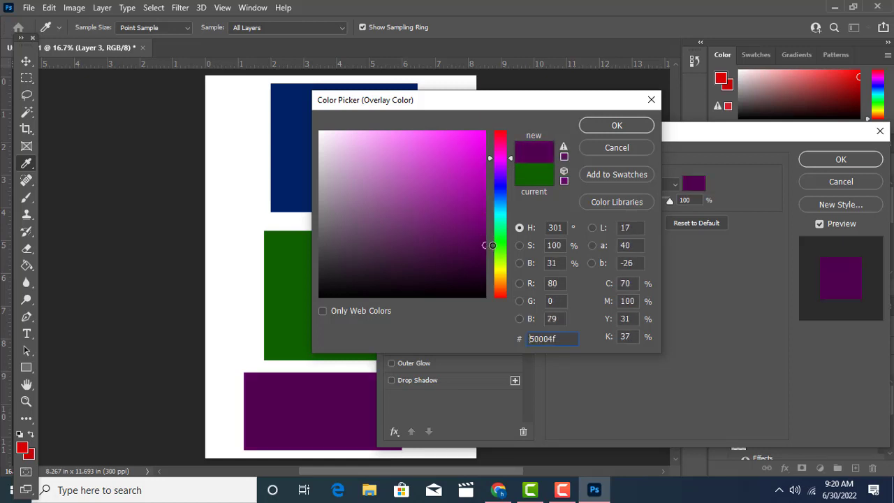
left_click(592, 129)
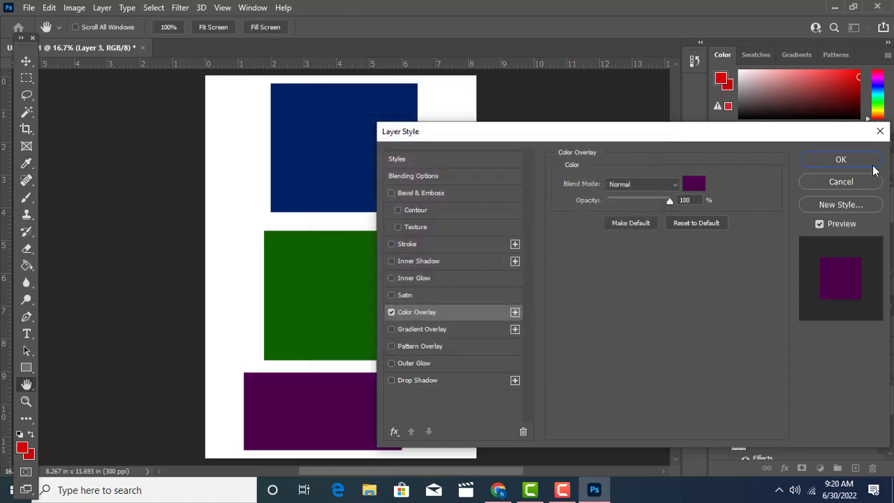
Apply the purple overlay and start reordering the rectangles as green, purple, navy.
left_click(852, 161)
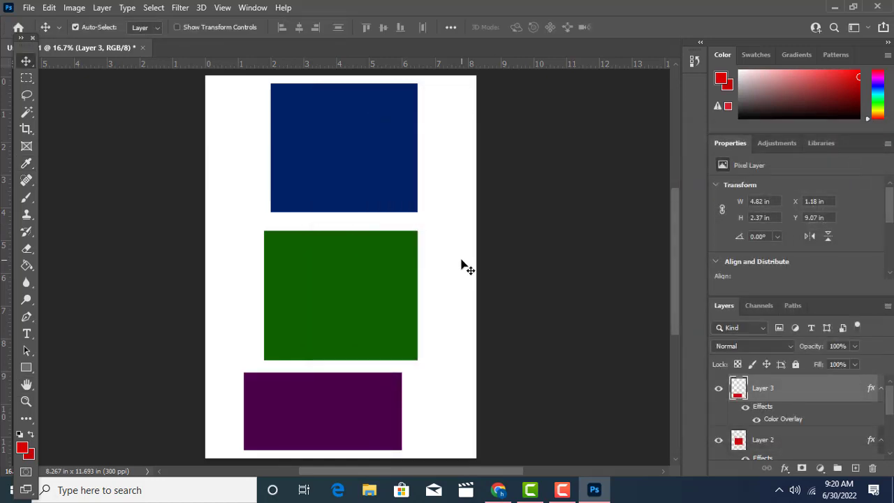
left_click_drag(361, 154, 445, 172)
left_click_drag(300, 326, 255, 146)
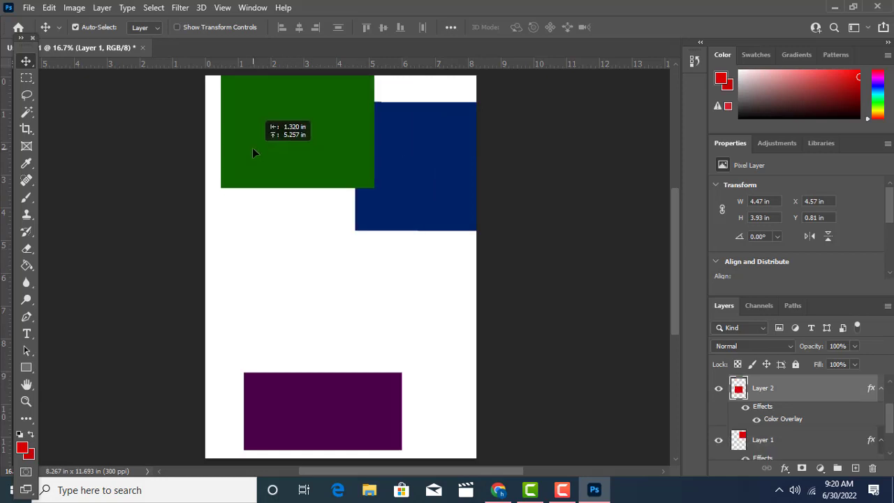
left_click_drag(308, 396, 269, 253)
left_click_drag(389, 141, 316, 360)
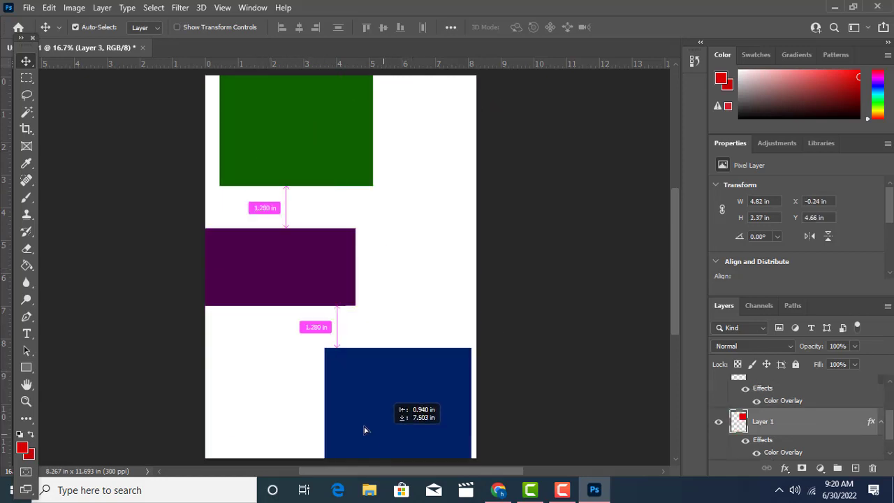
left_click_drag(273, 292, 363, 266)
left_click_drag(349, 361, 297, 354)
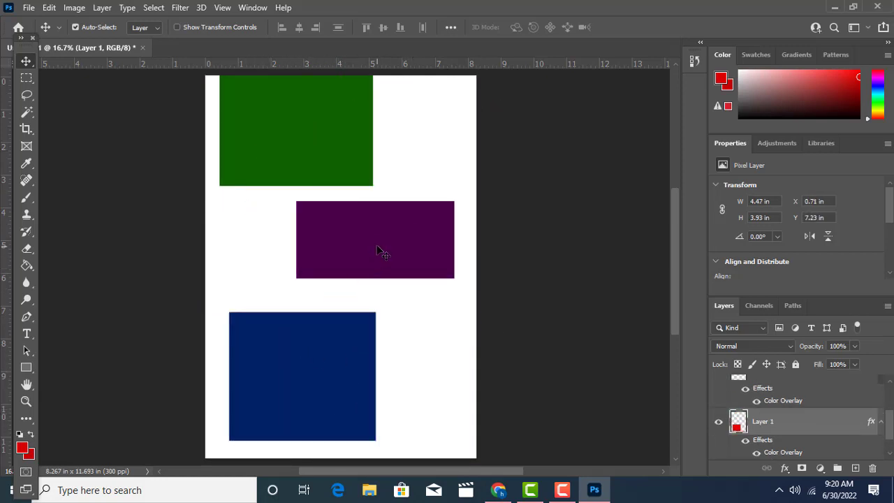
left_click_drag(379, 250, 339, 248)
Line up the green, purple and navy rectangles top to bottom with gaps between them.
left_click_drag(312, 163, 370, 177)
left_click_drag(372, 217, 379, 250)
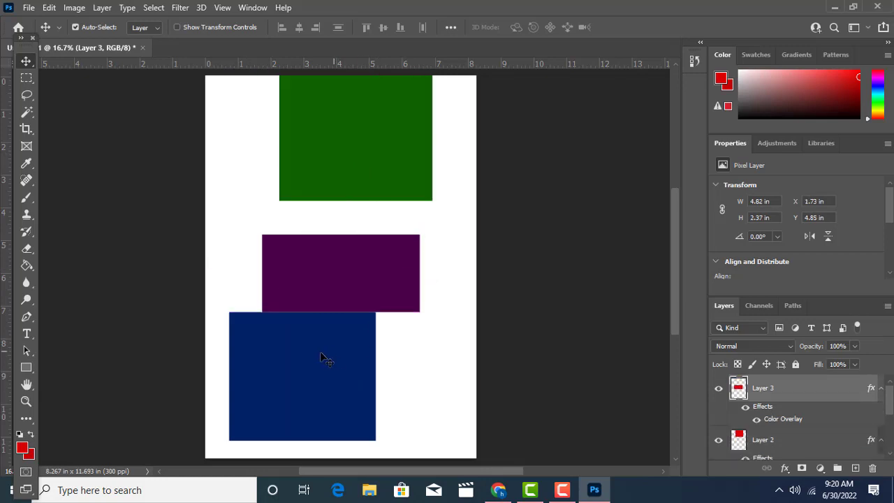
left_click_drag(325, 359, 362, 368)
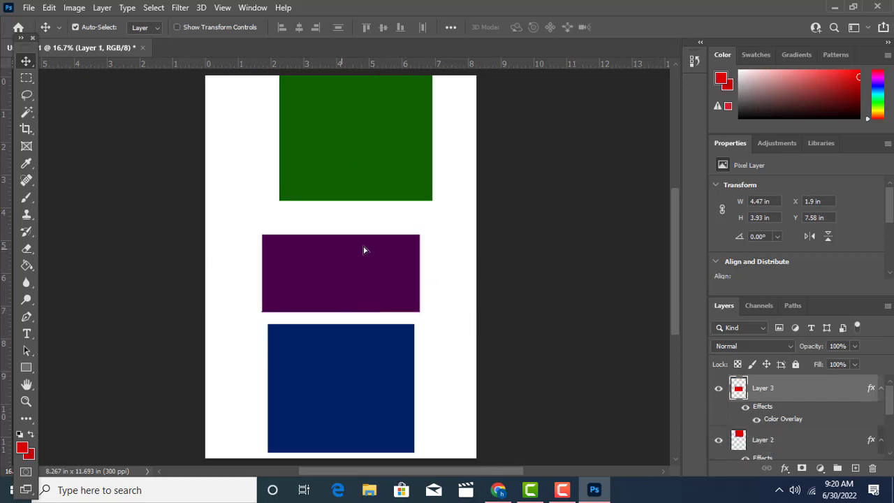
left_click_drag(363, 249, 420, 238)
left_click_drag(373, 156, 338, 160)
left_click_drag(421, 292, 369, 298)
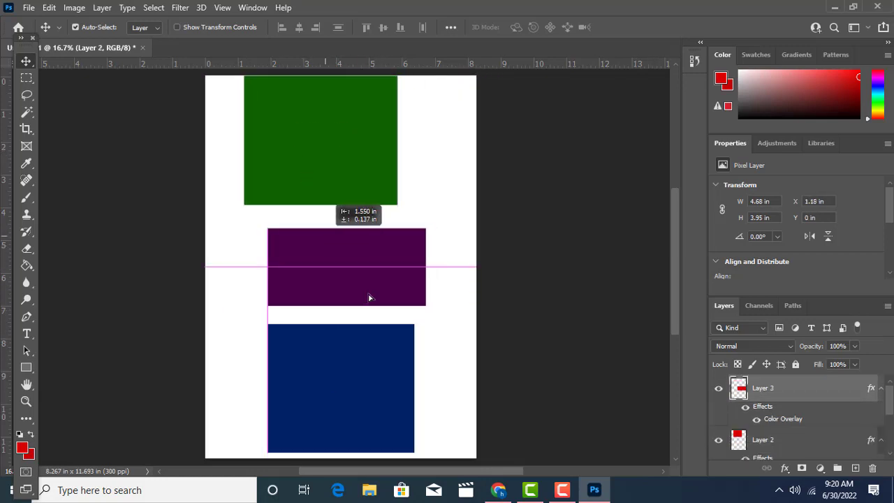
mouse_move(352, 345)
left_mouse_down()
mouse_move(335, 351)
mouse_move(370, 345)
left_mouse_up()
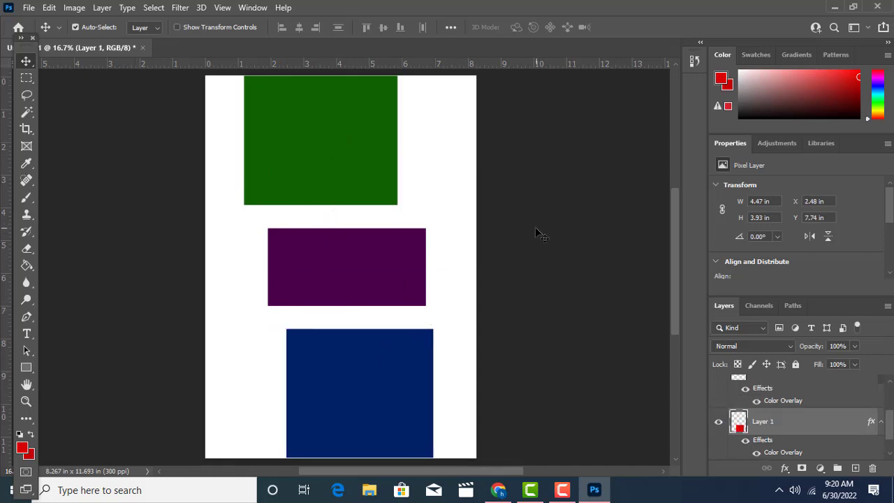
scroll(833, 417, "down", 2)
scroll(870, 391, "up", 3)
scroll(552, 232, "up", 1)
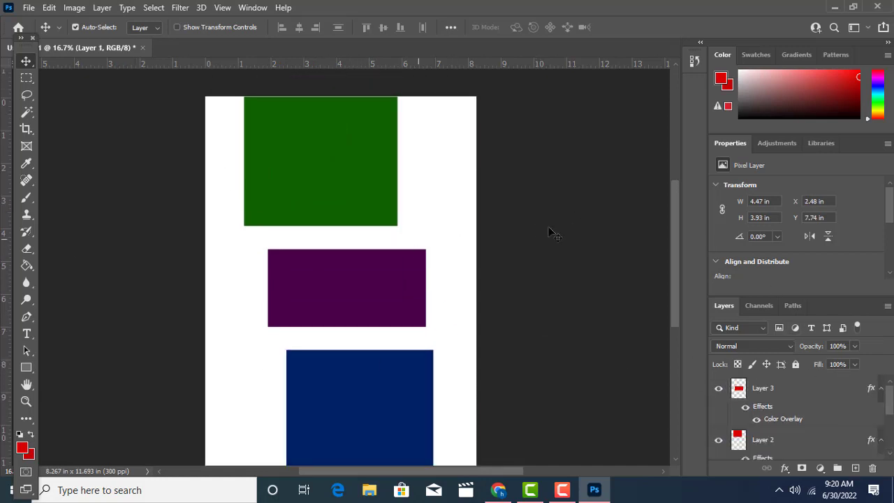
scroll(454, 286, "down", 1)
scroll(449, 289, "down", 1)
scroll(474, 296, "up", 1)
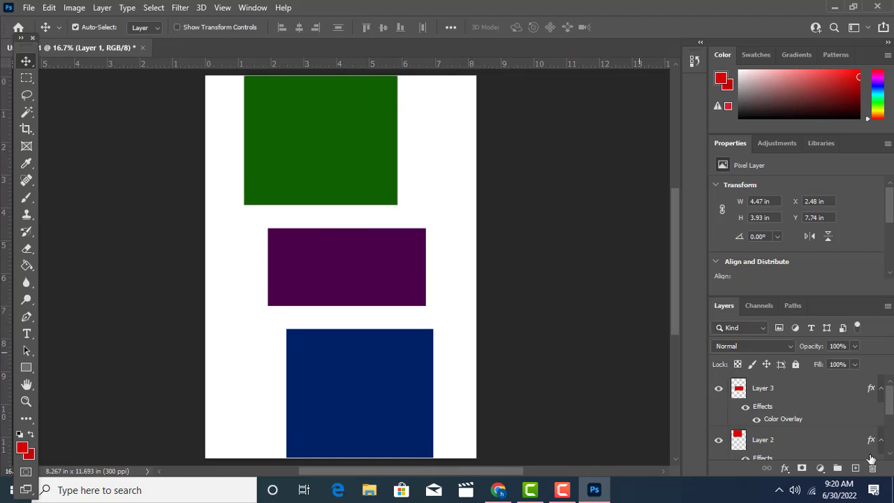
scroll(807, 447, "down", 3)
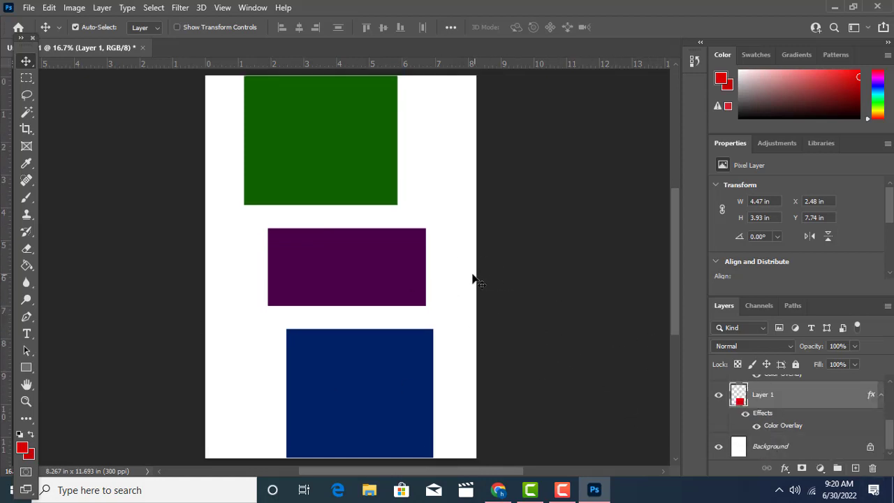
Delete the purple rectangle's layer with the trash icon, confirming Yes.
scroll(435, 328, "up", 1)
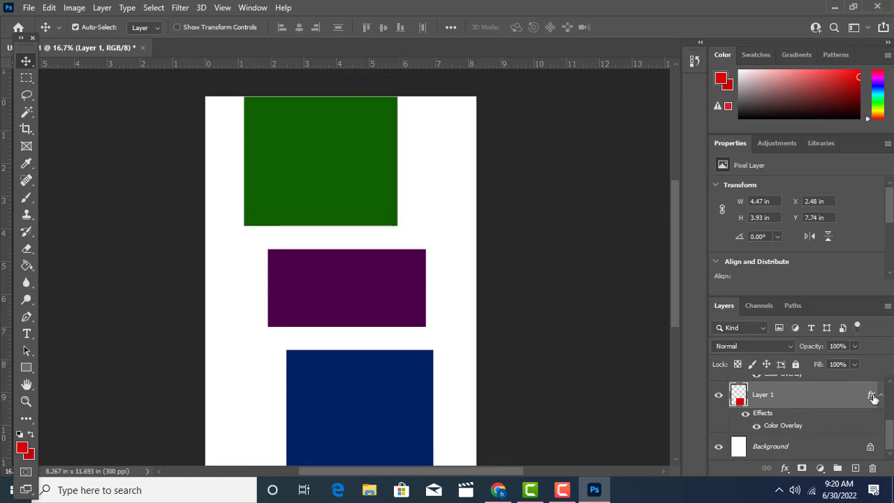
left_click(873, 397)
right_click(305, 144)
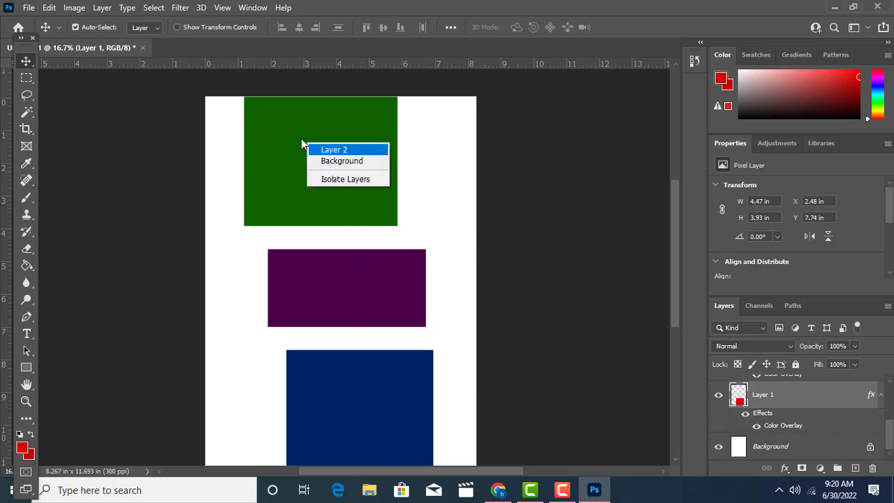
left_click(310, 146)
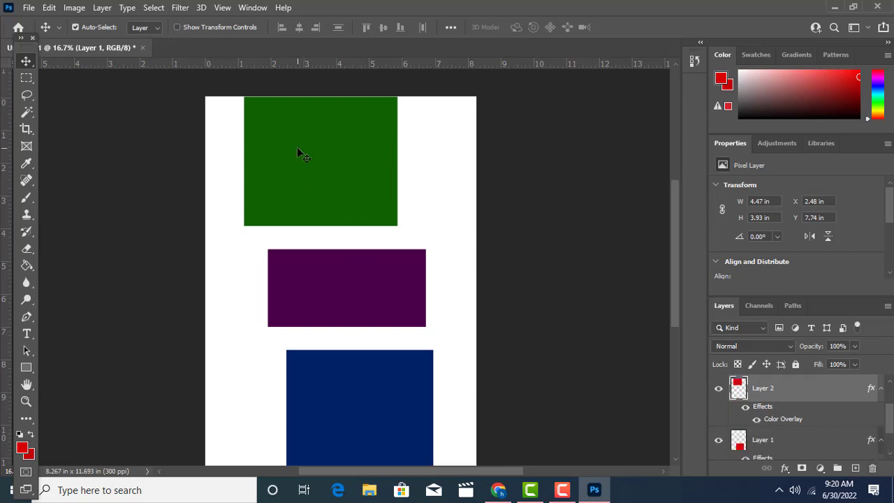
left_click(313, 286)
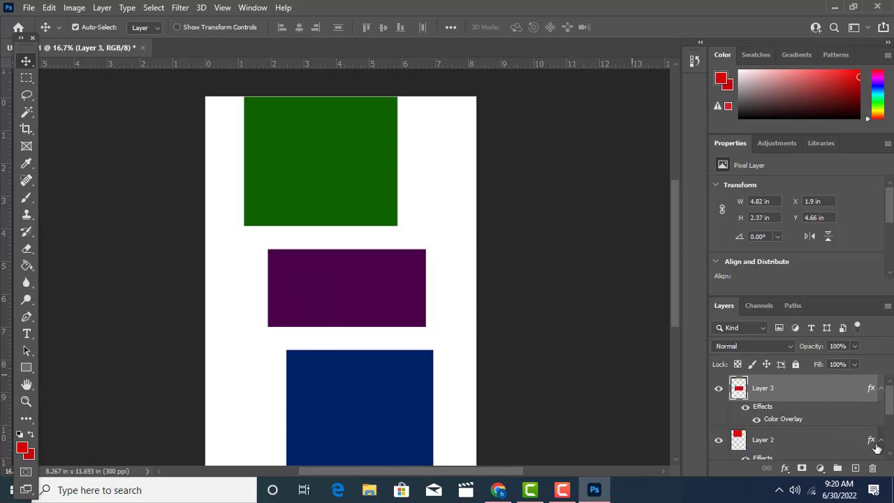
left_click(872, 468)
left_click(387, 189)
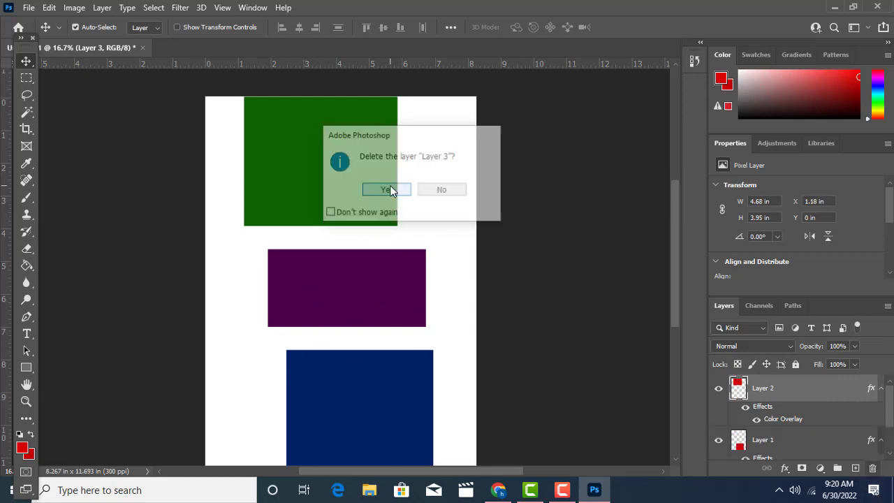
Delete the navy and green rectangle layers with the Delete key.
left_click(318, 373)
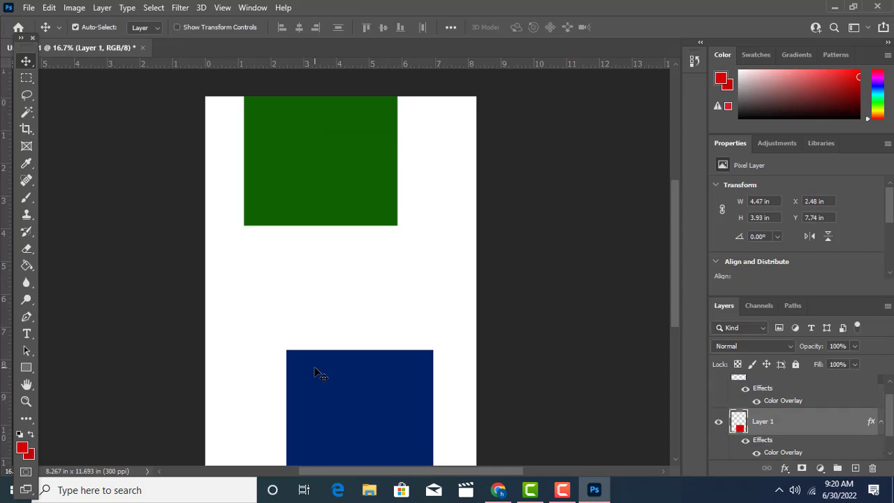
key("Delete")
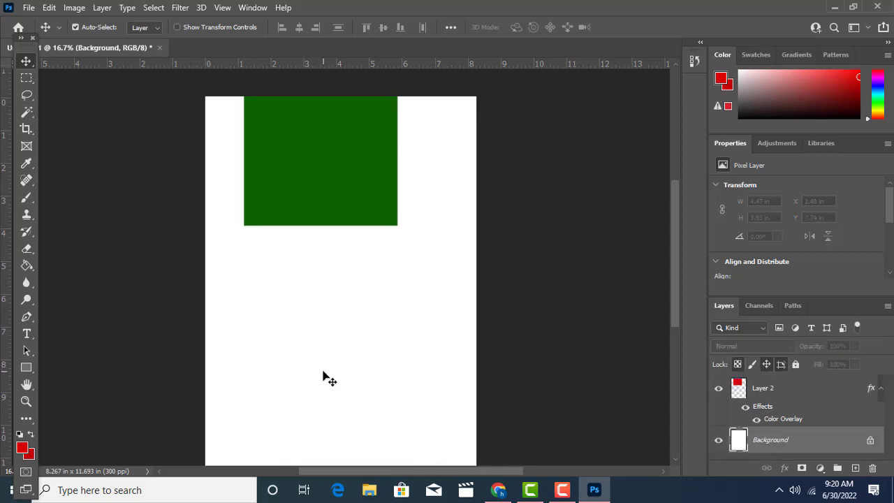
left_click(280, 165)
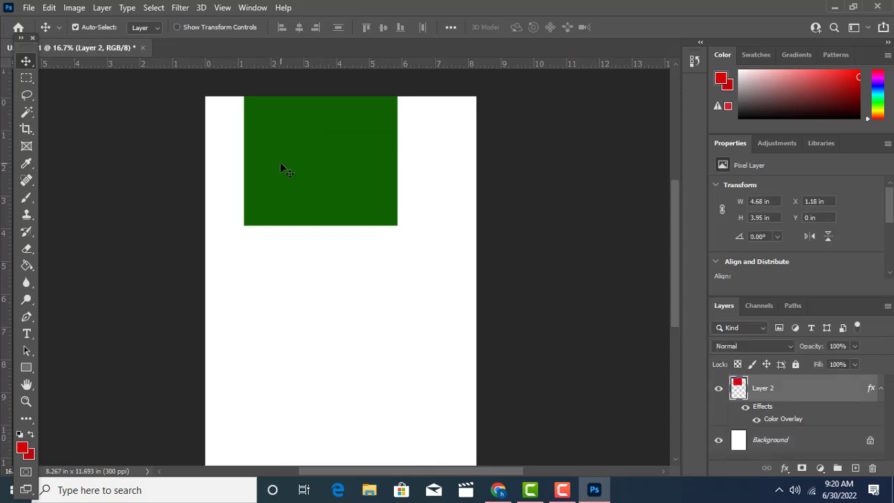
key("Delete")
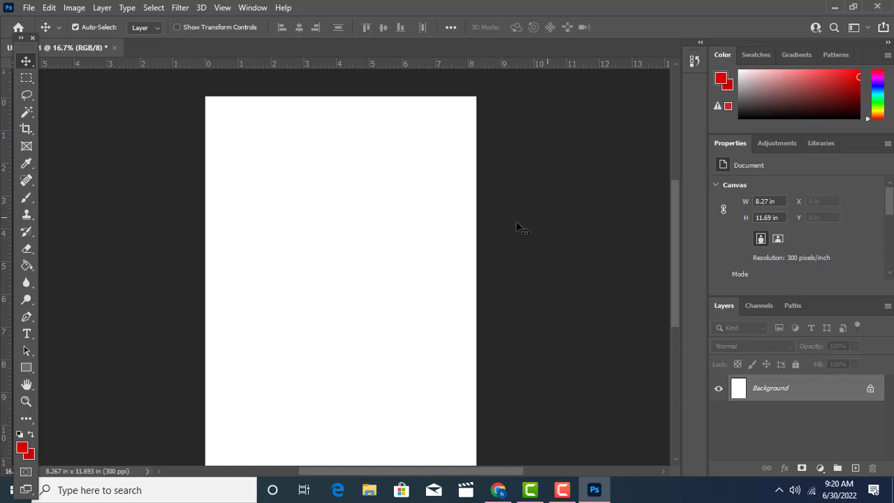
Add a new layer and fill the whole A4 page red with the Paint Bucket.
left_click(855, 468)
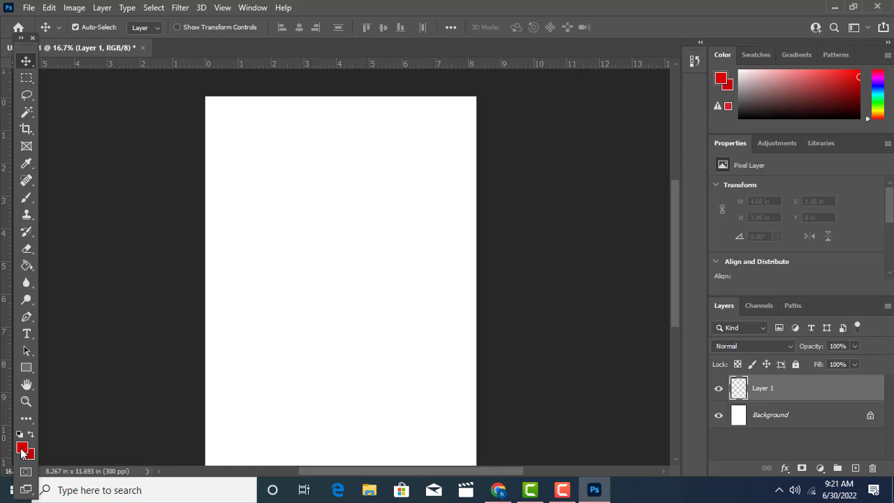
left_click(26, 270)
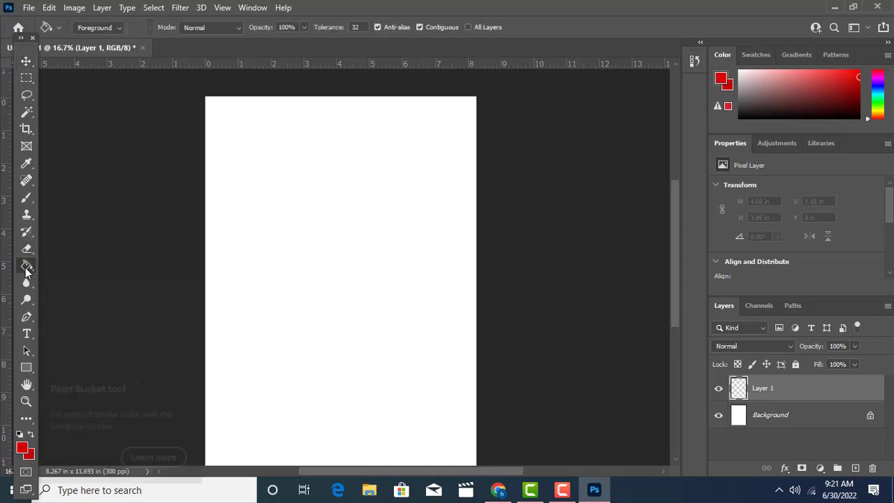
right_click(26, 271)
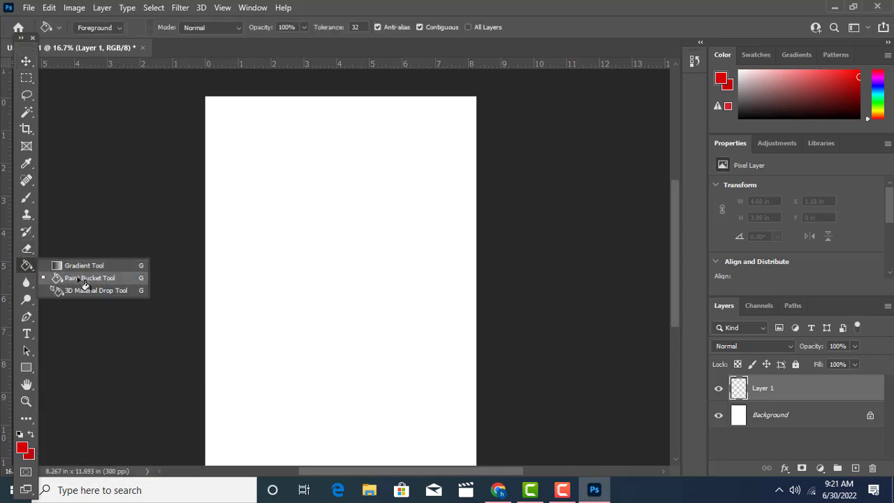
left_click(80, 278)
left_click(301, 148)
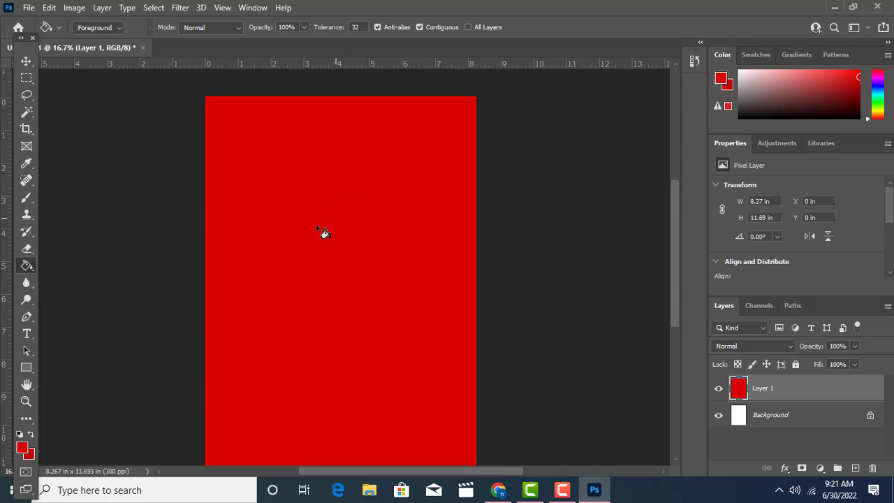
Give the full-page red Layer 1 a navy #00165e Color Overlay.
double_click(797, 387)
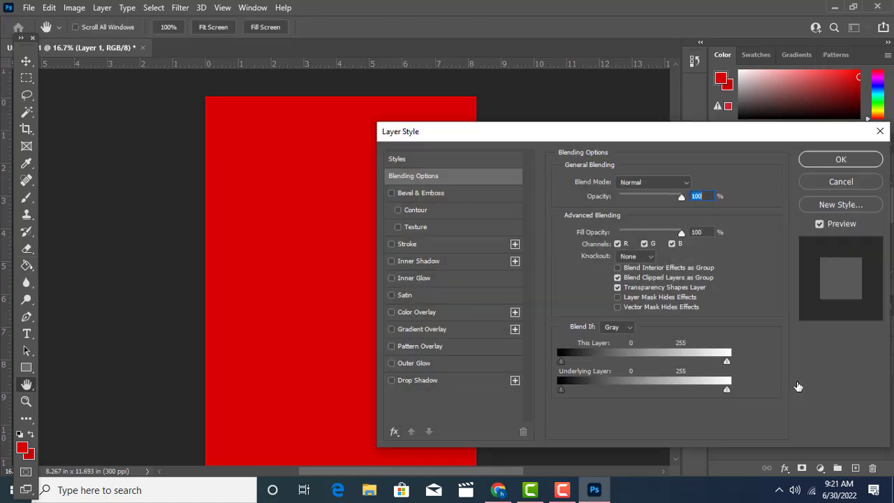
left_click(429, 312)
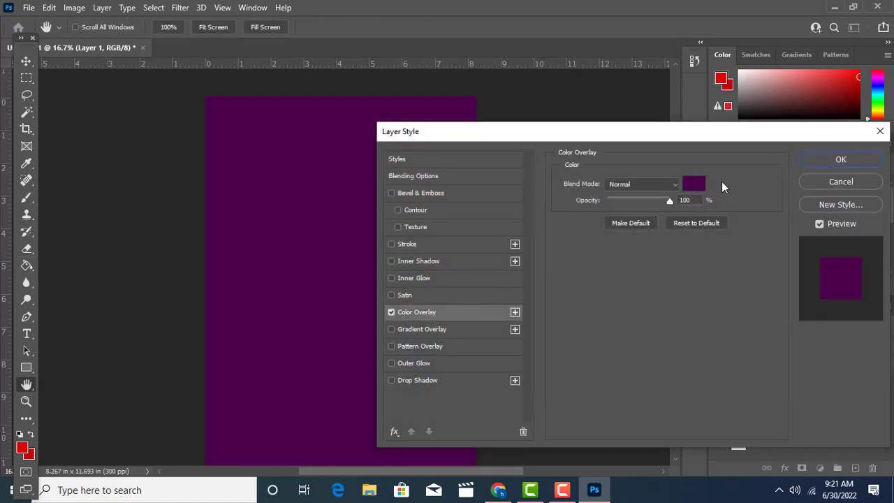
left_click(693, 184)
left_click(485, 146)
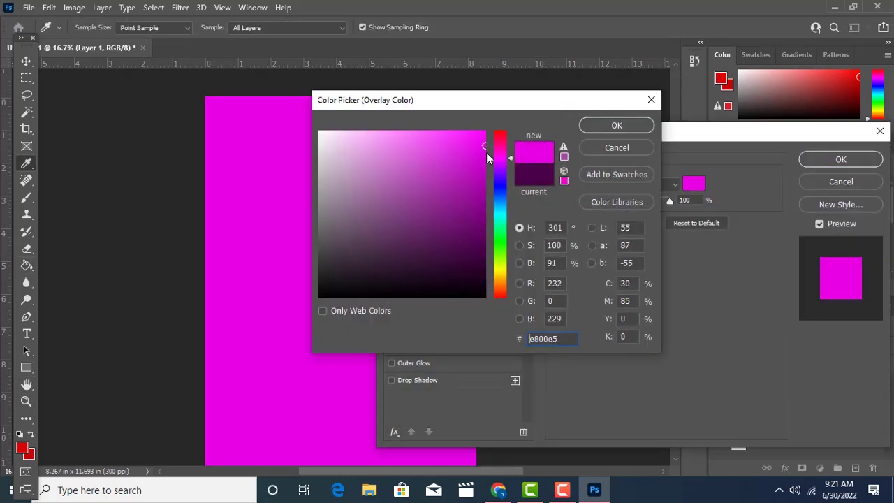
left_click_drag(485, 146, 471, 213)
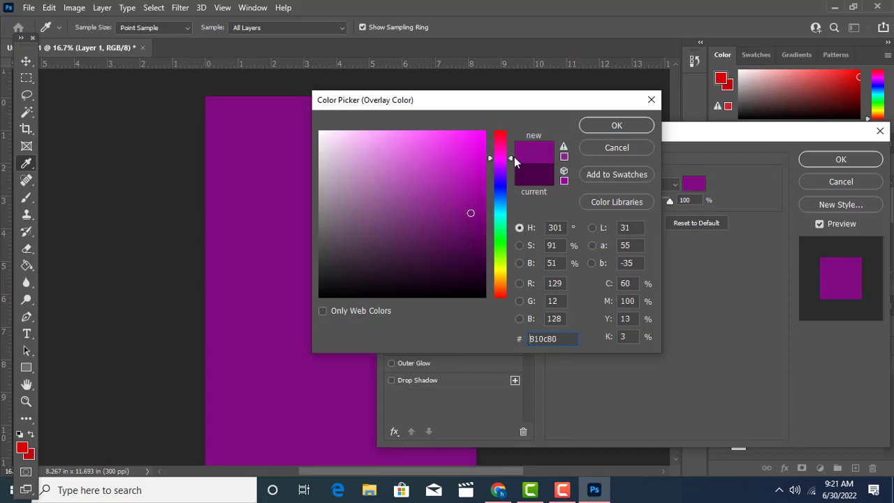
mouse_move(511, 161)
left_mouse_down()
mouse_move(511, 192)
mouse_move(494, 141)
mouse_move(485, 236)
left_mouse_up()
left_click(473, 214)
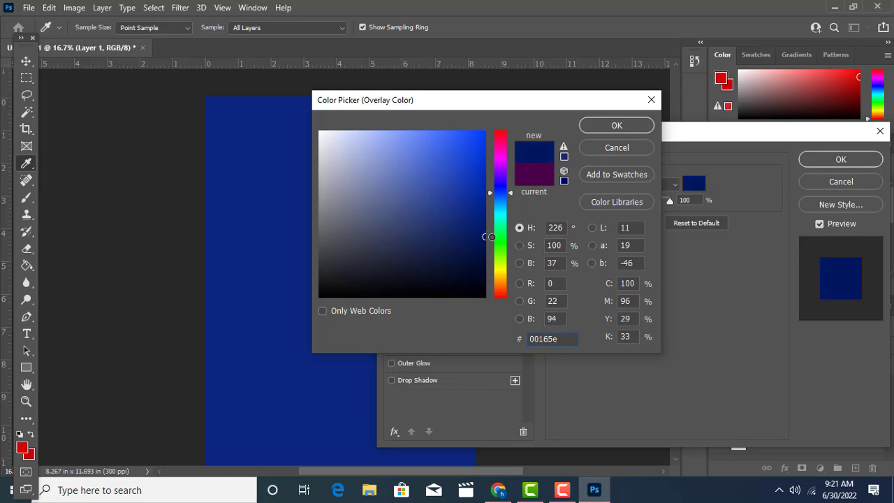
left_click(603, 126)
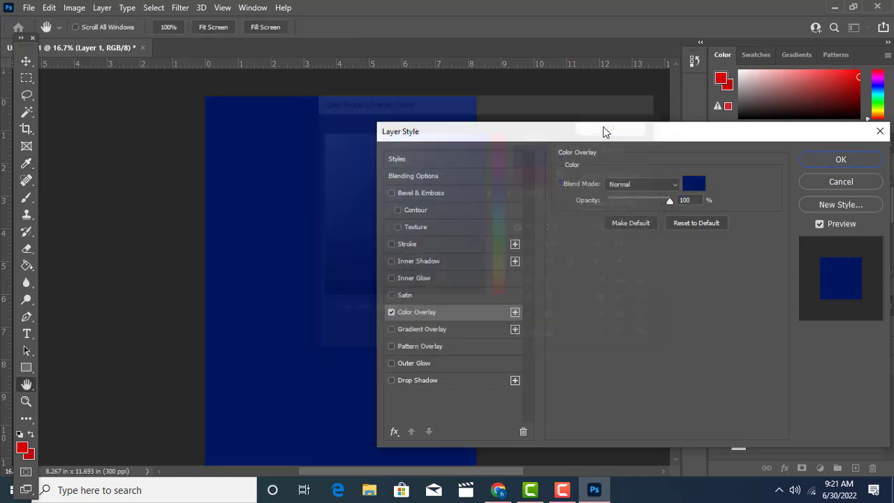
left_click(838, 162)
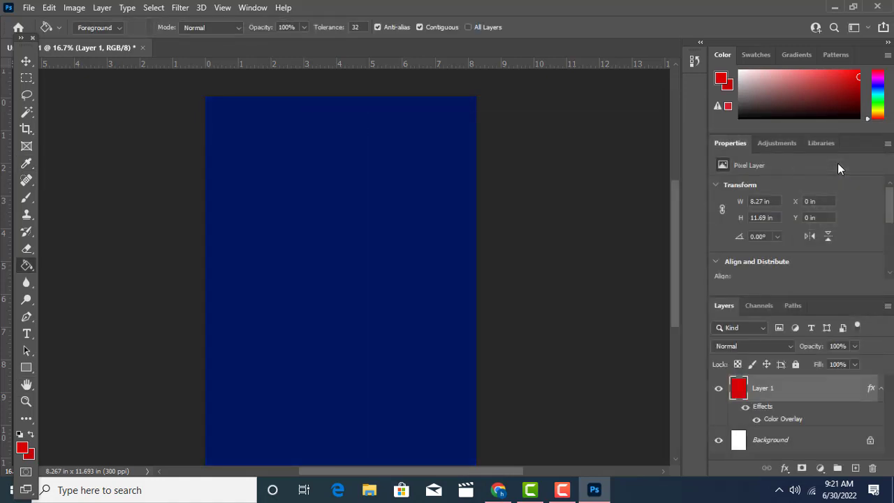